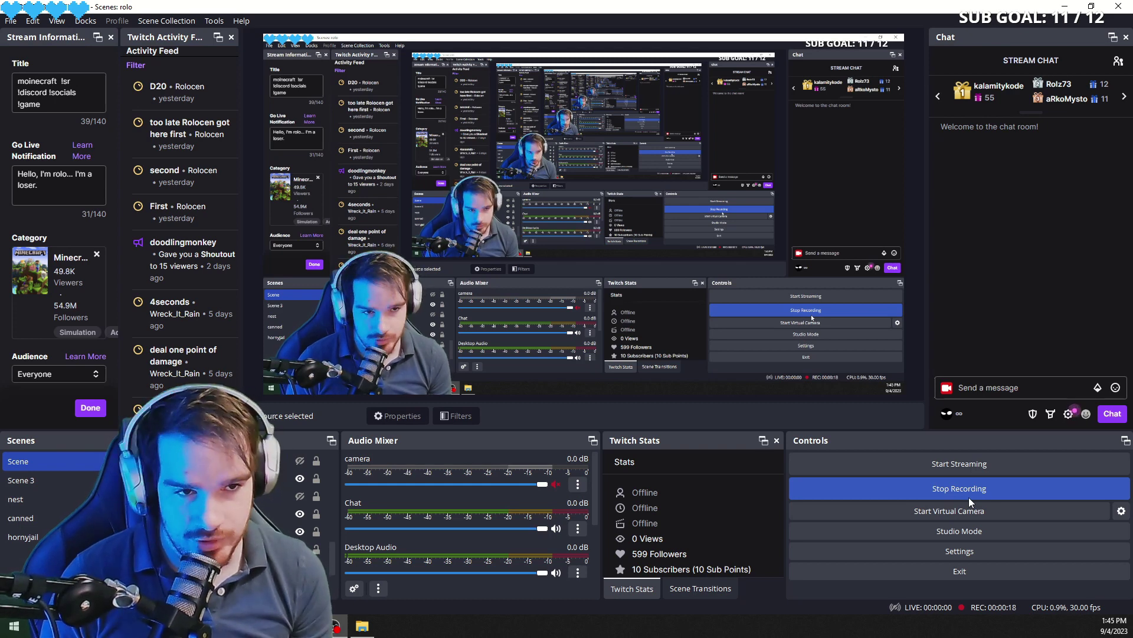
{"action": "left_click", "coordinate": [969, 497]}
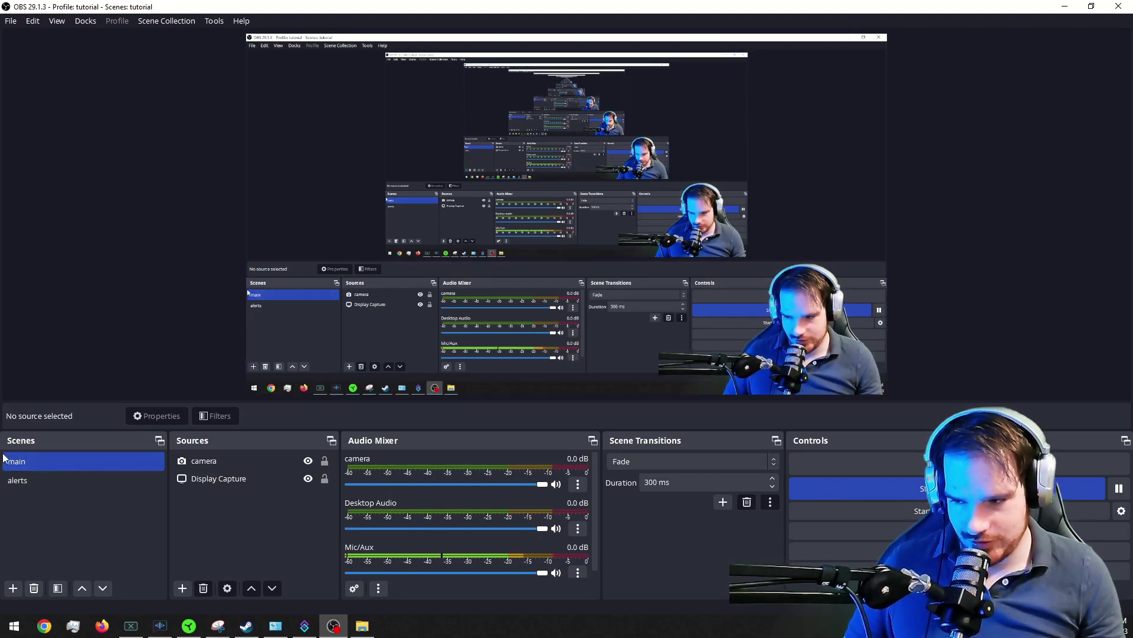
{"action": "left_click", "coordinate": [220, 461]}
{"action": "left_click", "coordinate": [204, 497]}
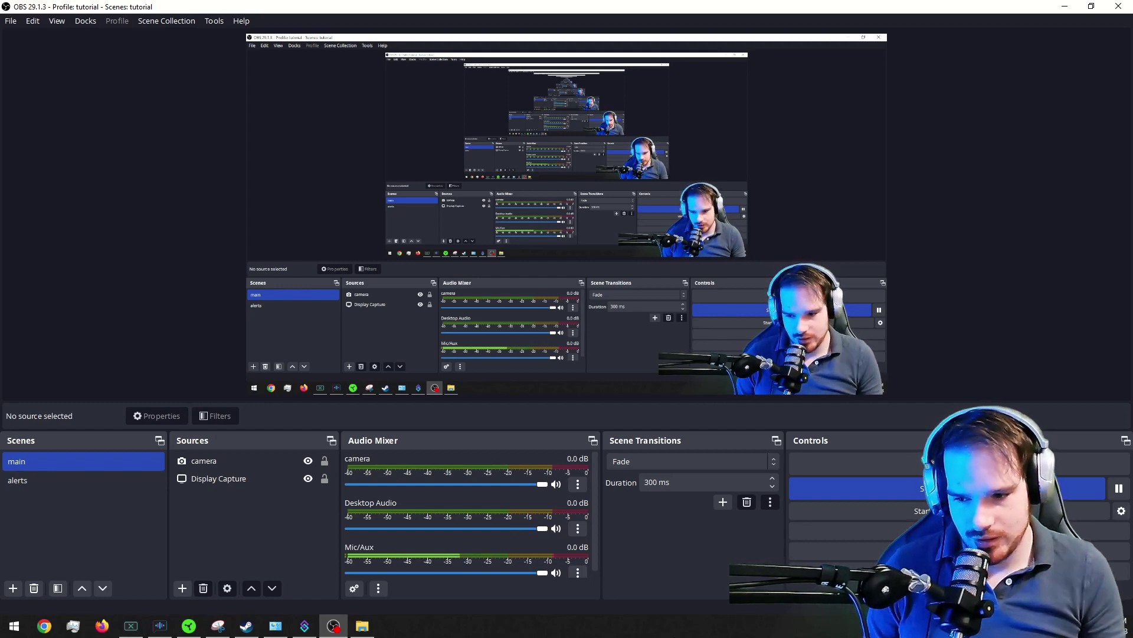
Switch to Streamer.bot and add an action named "follow alert" in the group "alerts".
{"action": "mouse_move", "coordinate": [298, 628]}
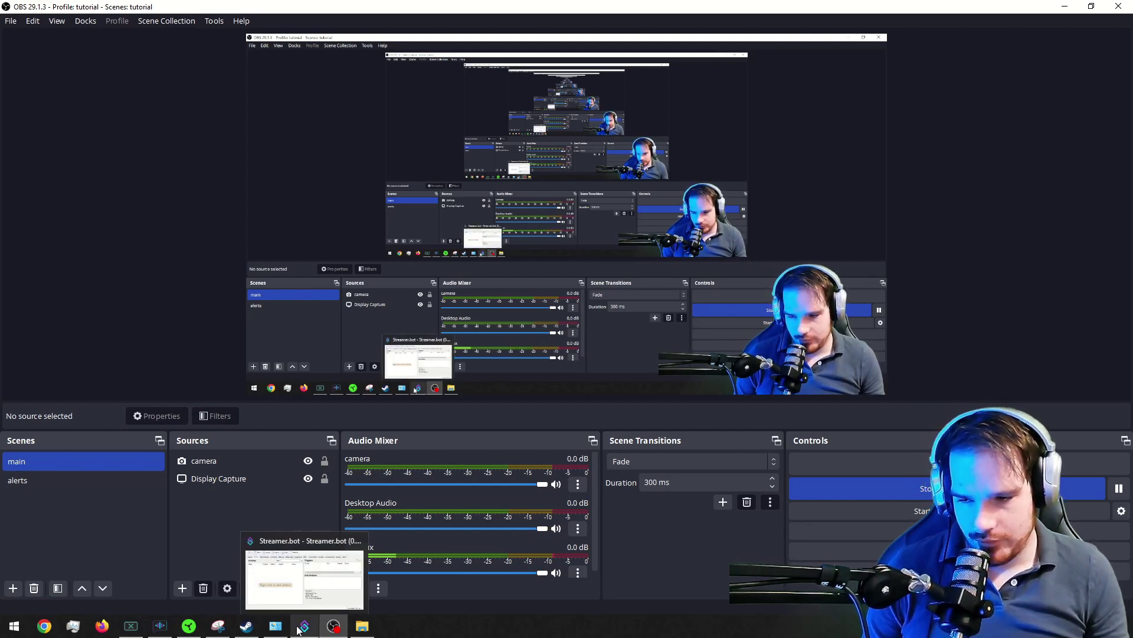
{"action": "left_click", "coordinate": [298, 628]}
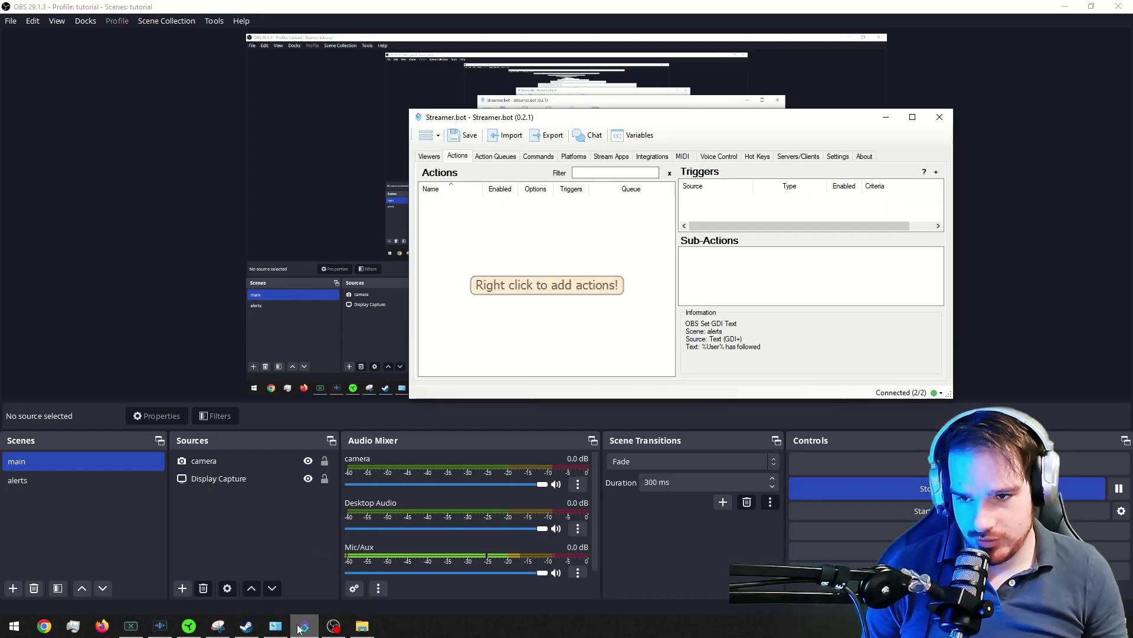
{"action": "right_click", "coordinate": [551, 238]}
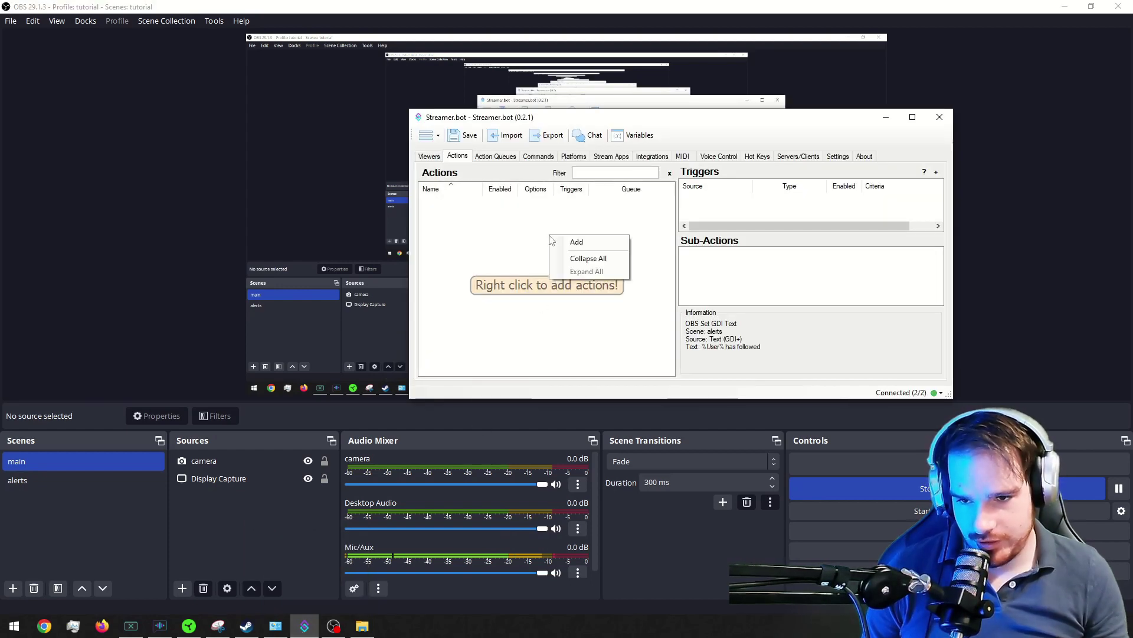
{"action": "left_click", "coordinate": [599, 242]}
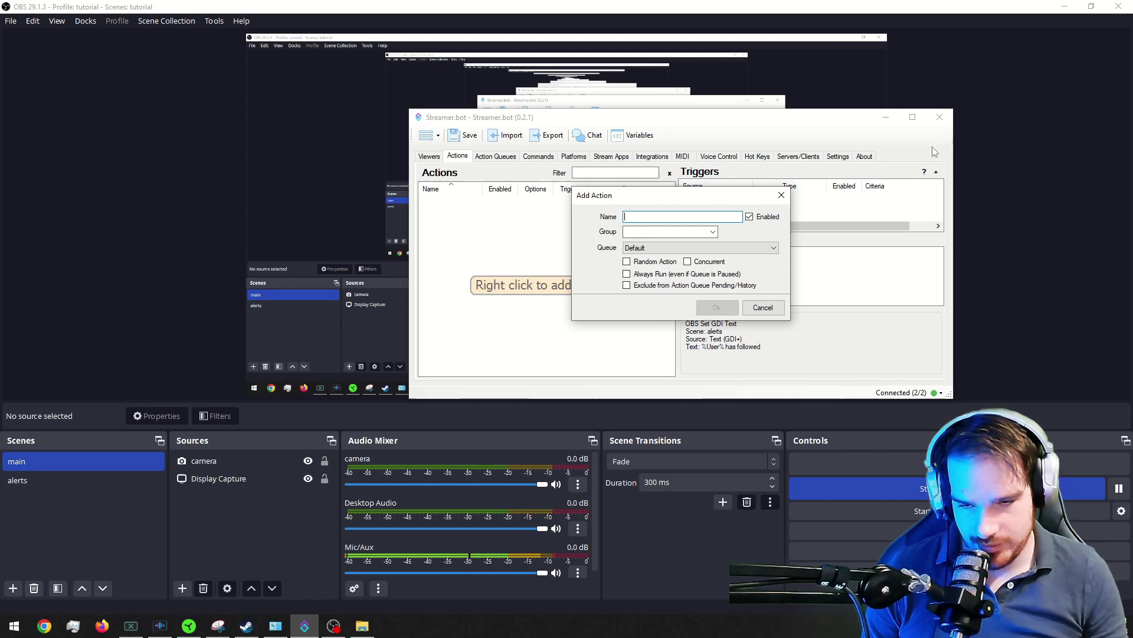
{"action": "type", "text": "follow"}
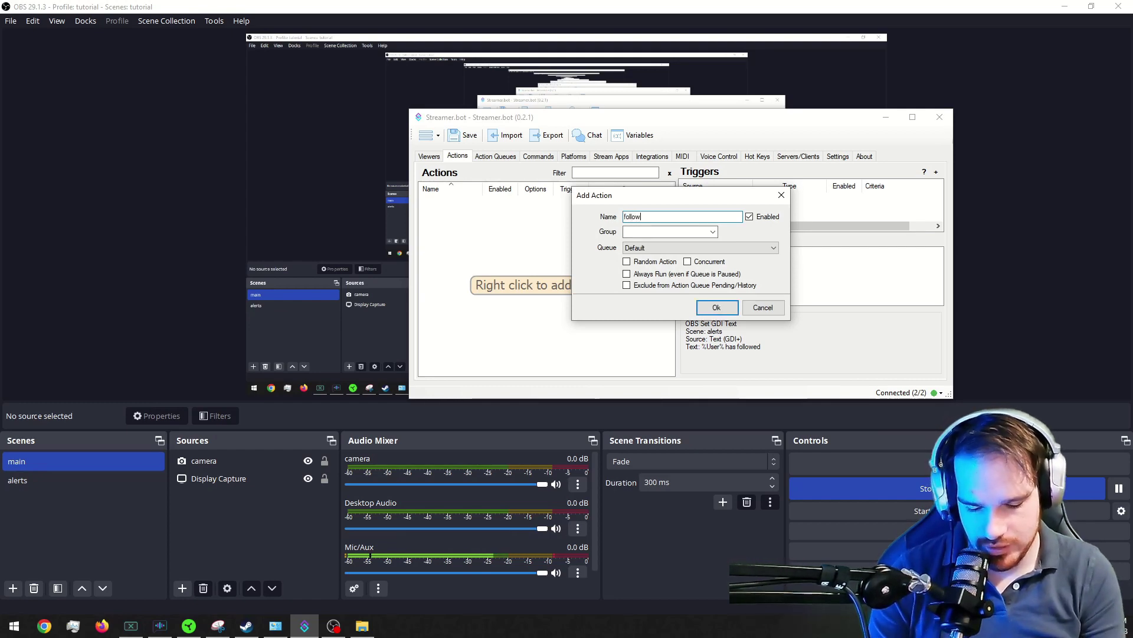
{"action": "type", "text": " aler"}
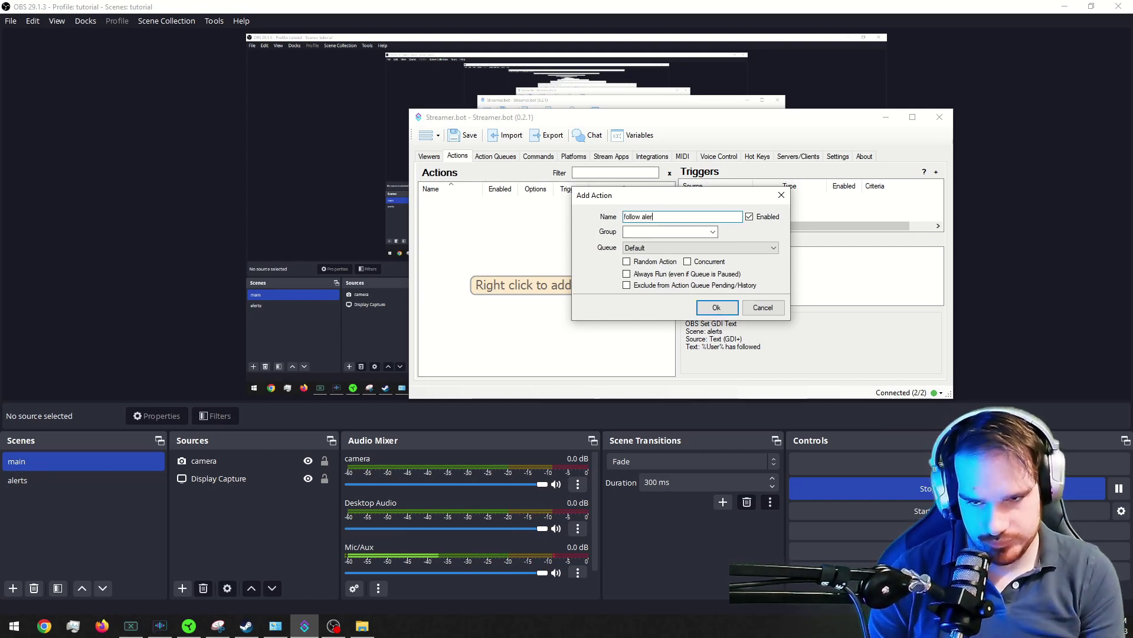
{"action": "type", "text": "t"}
{"action": "left_click", "coordinate": [671, 230]}
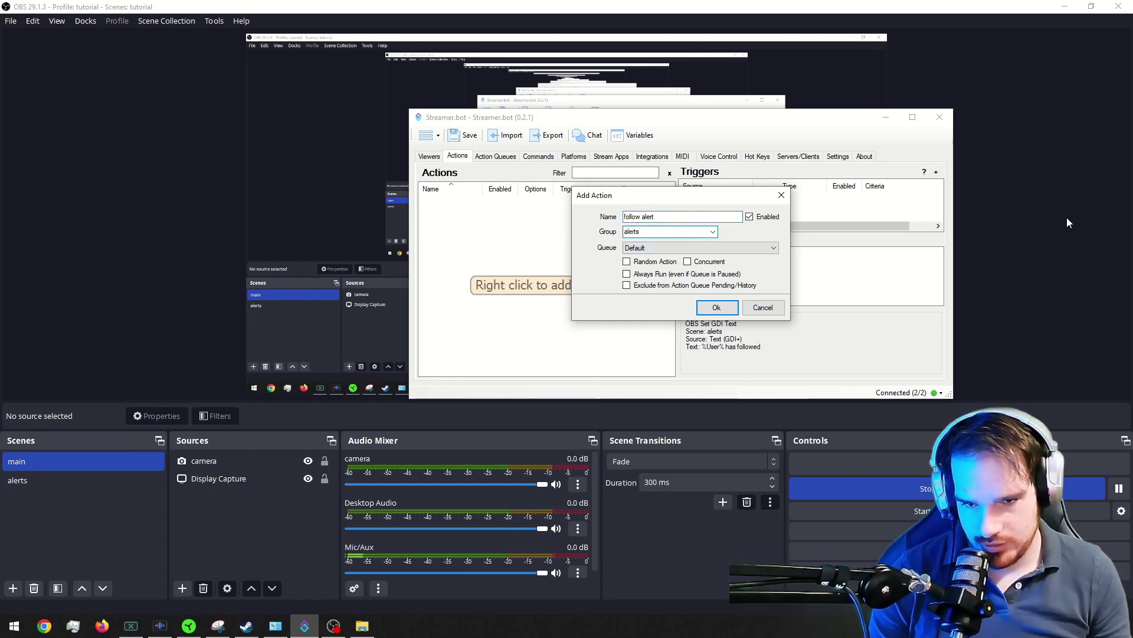
{"action": "left_click", "coordinate": [730, 306]}
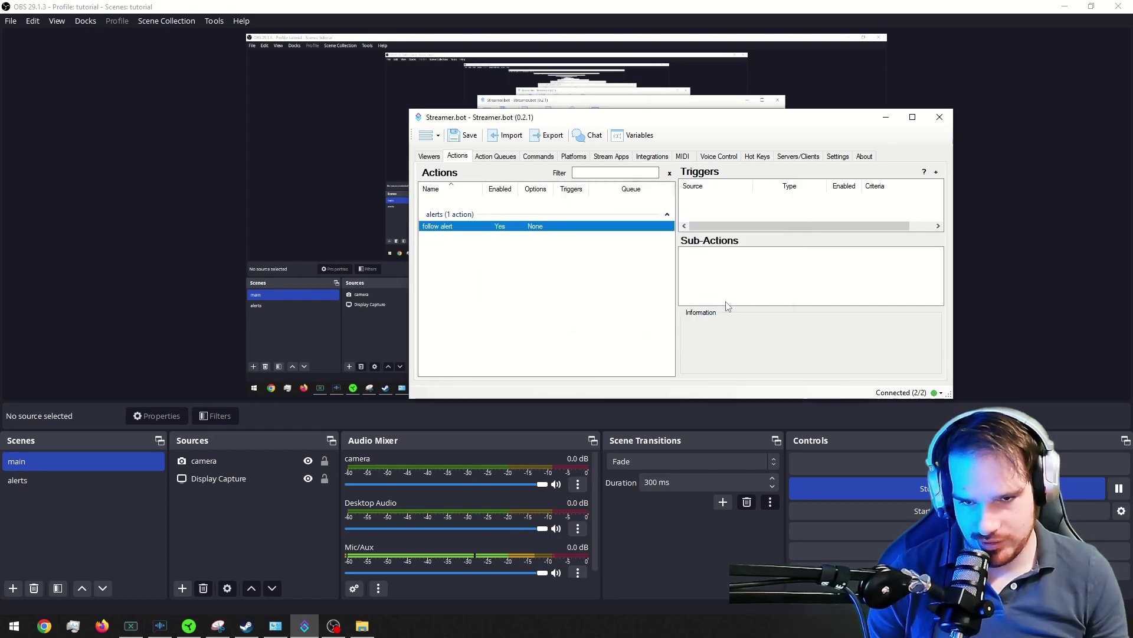
Add a Twitch Add Target Info sub-action to the follow alert action, with User as the source type.
{"action": "right_click", "coordinate": [730, 265]}
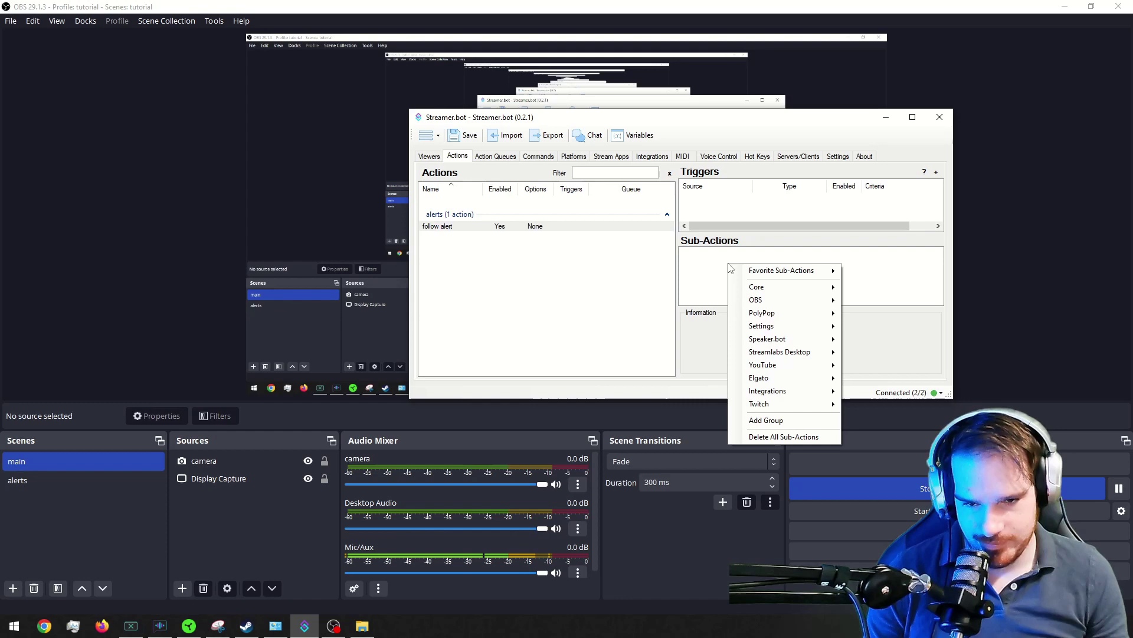
{"action": "mouse_move", "coordinate": [791, 410]}
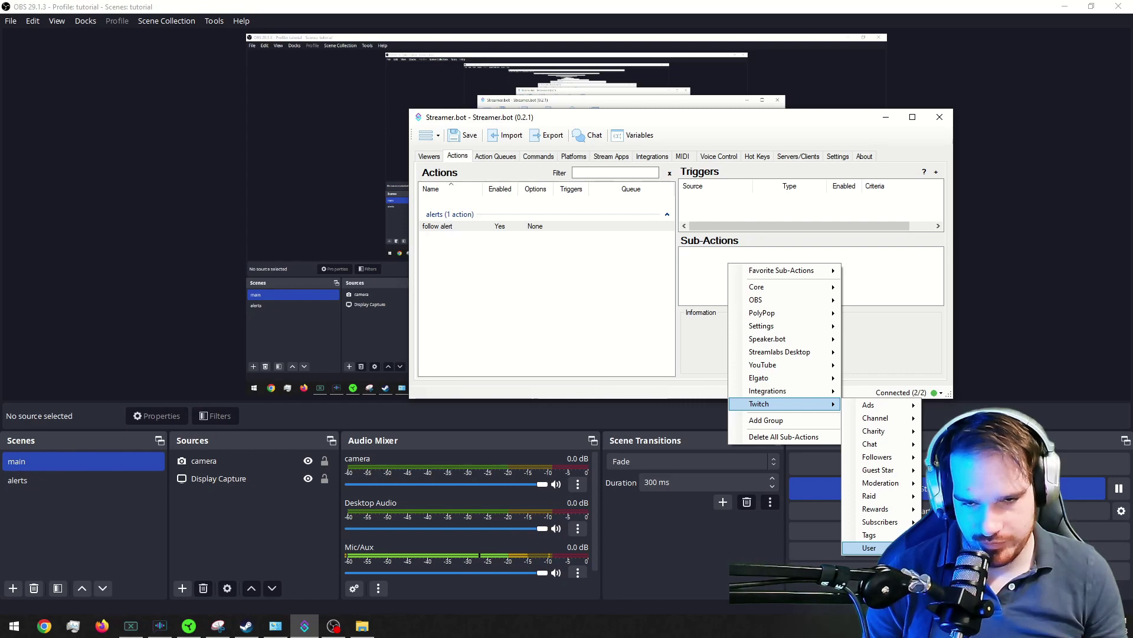
{"action": "left_click", "coordinate": [869, 548]}
{"action": "left_click", "coordinate": [705, 231]}
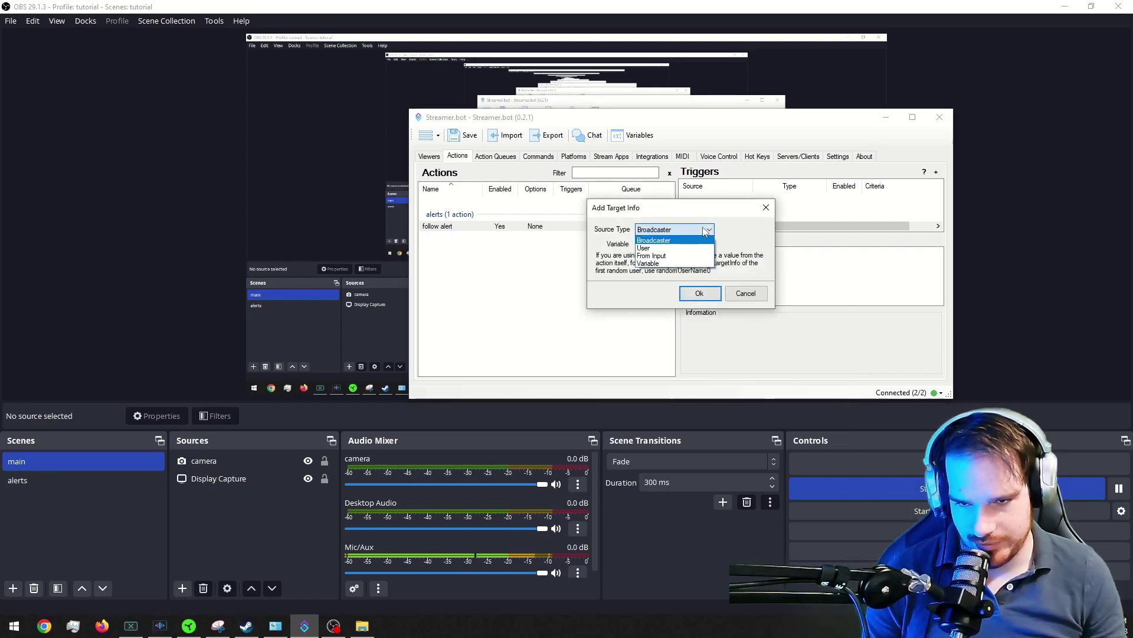
{"action": "left_click", "coordinate": [683, 248]}
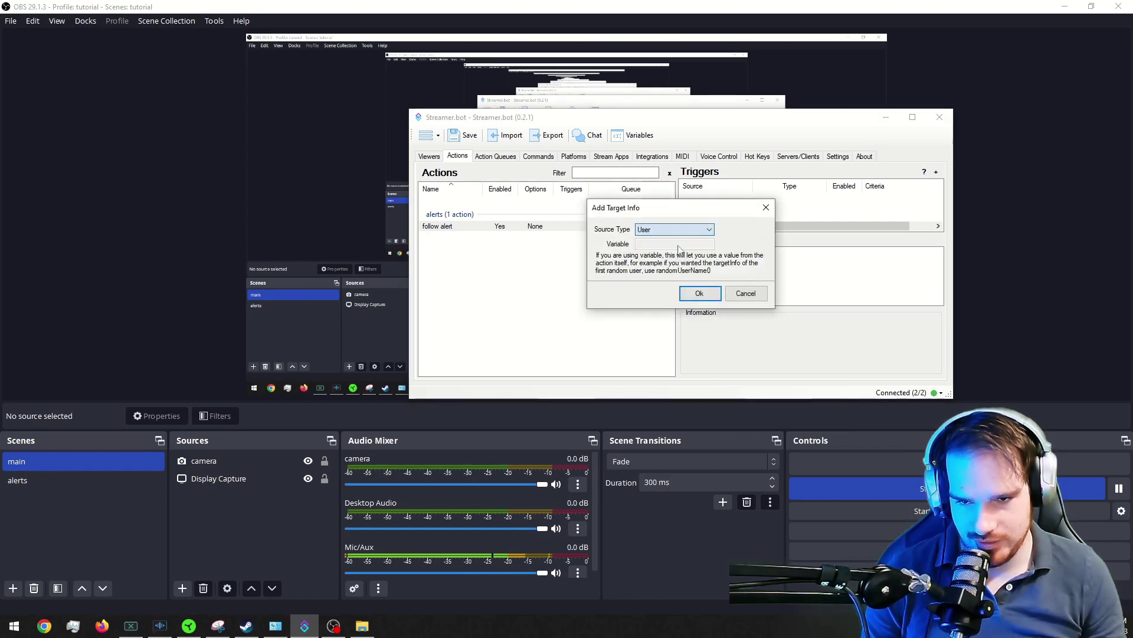
{"action": "left_click", "coordinate": [701, 294]}
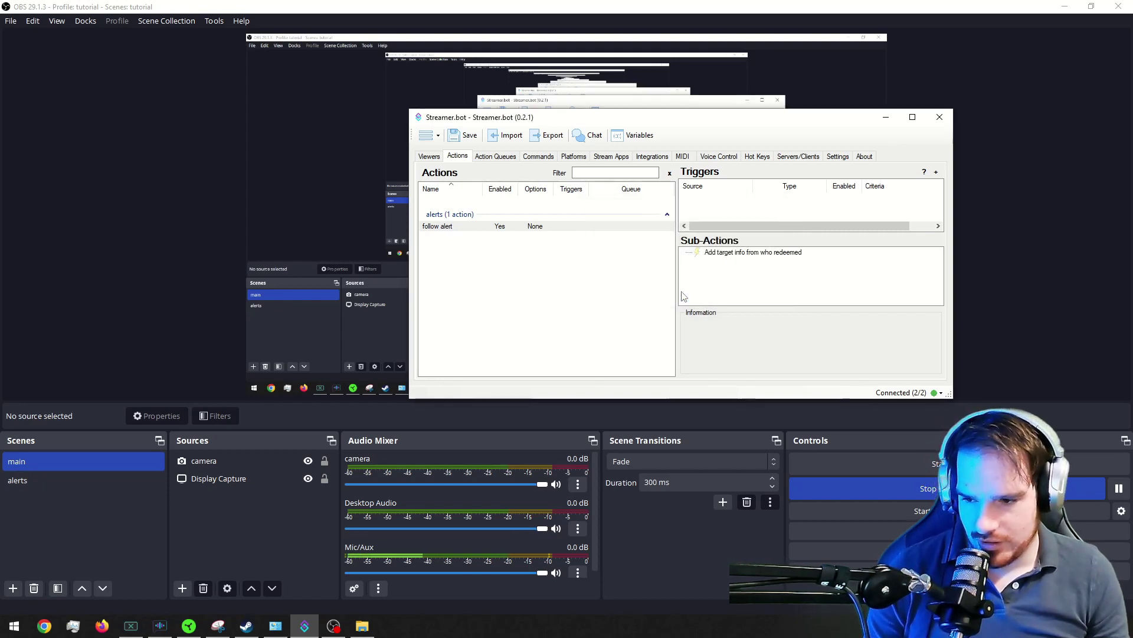
Switch to OBS and create a Text (GDI+) source named "Follow alert" in the alerts scene.
{"action": "left_click", "coordinate": [275, 530]}
{"action": "left_click", "coordinate": [81, 479]}
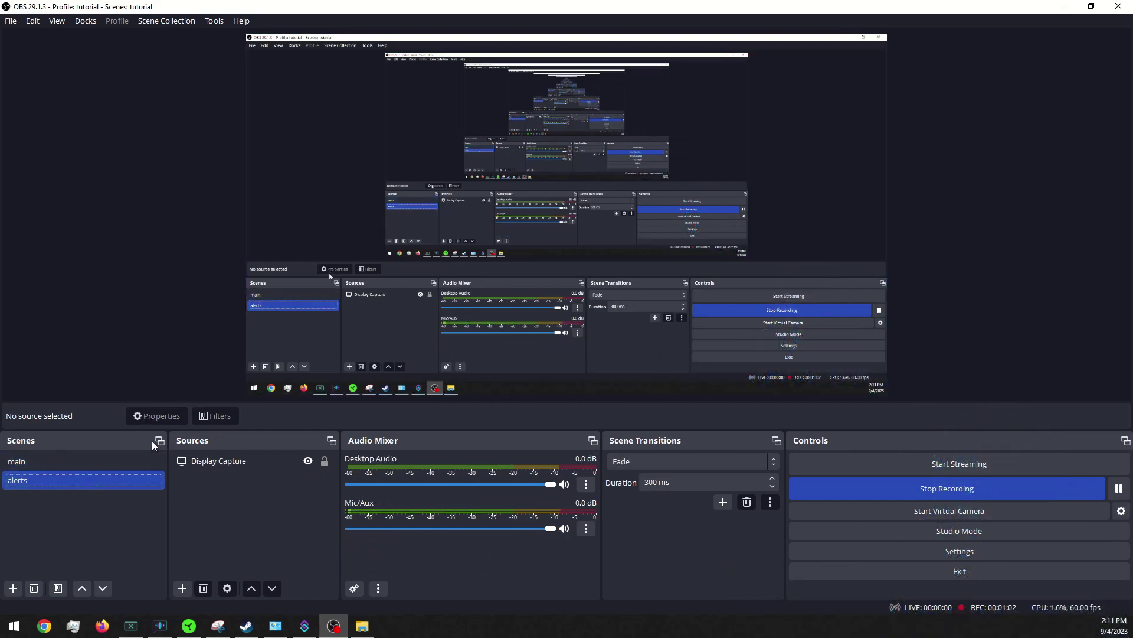
{"action": "left_click", "coordinate": [183, 588]}
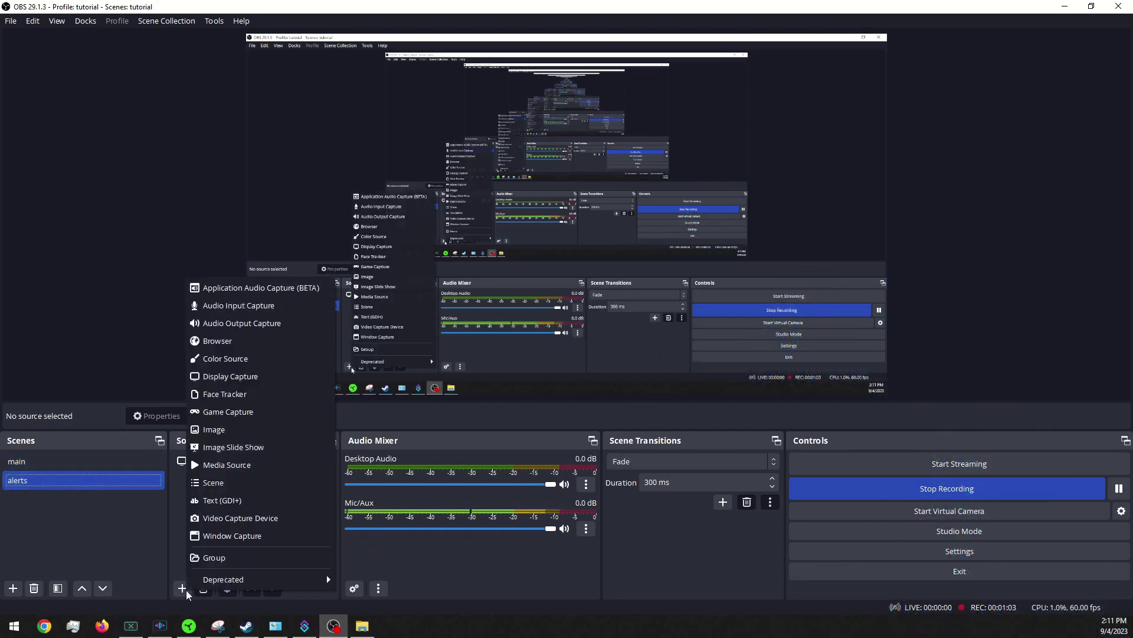
{"action": "left_click", "coordinate": [242, 500]}
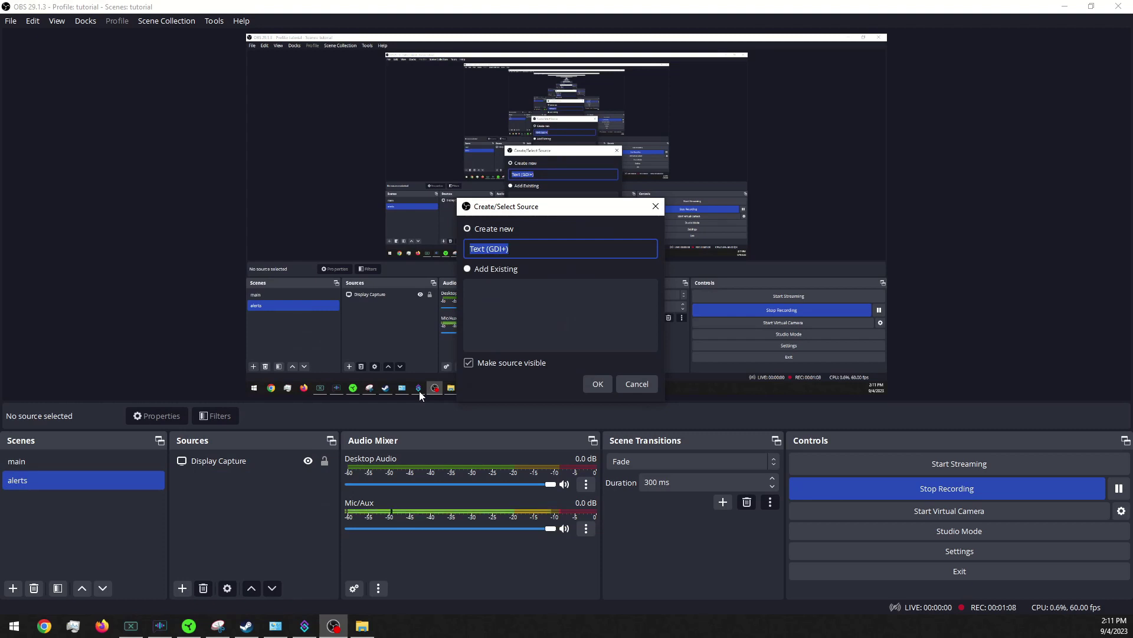
{"action": "type", "text": "Foll"}
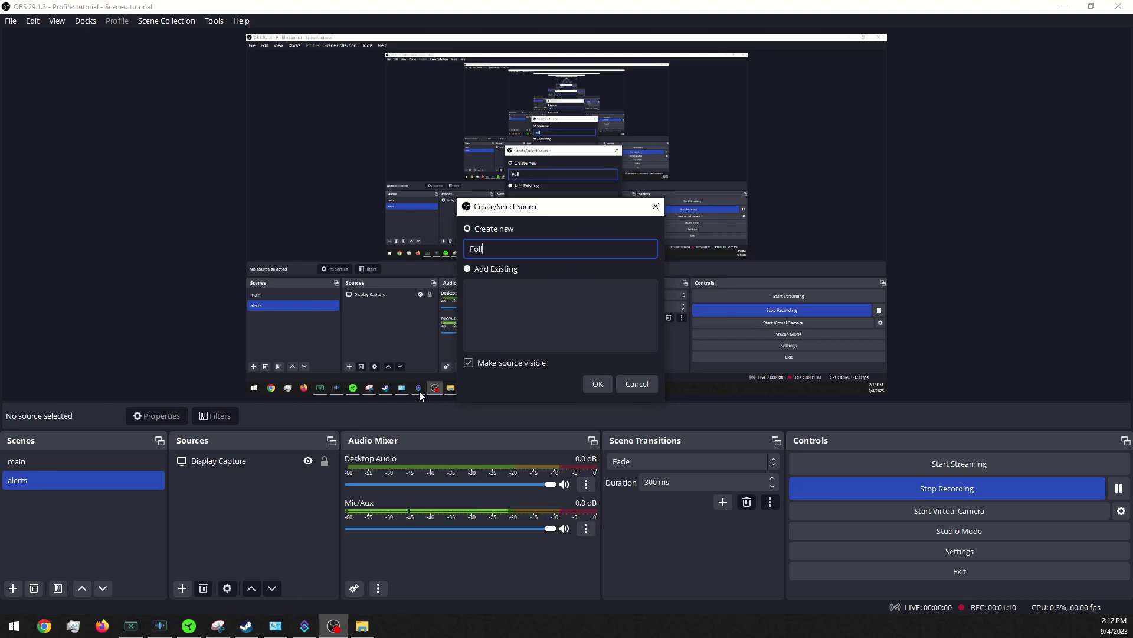
{"action": "type", "text": "ow alert"}
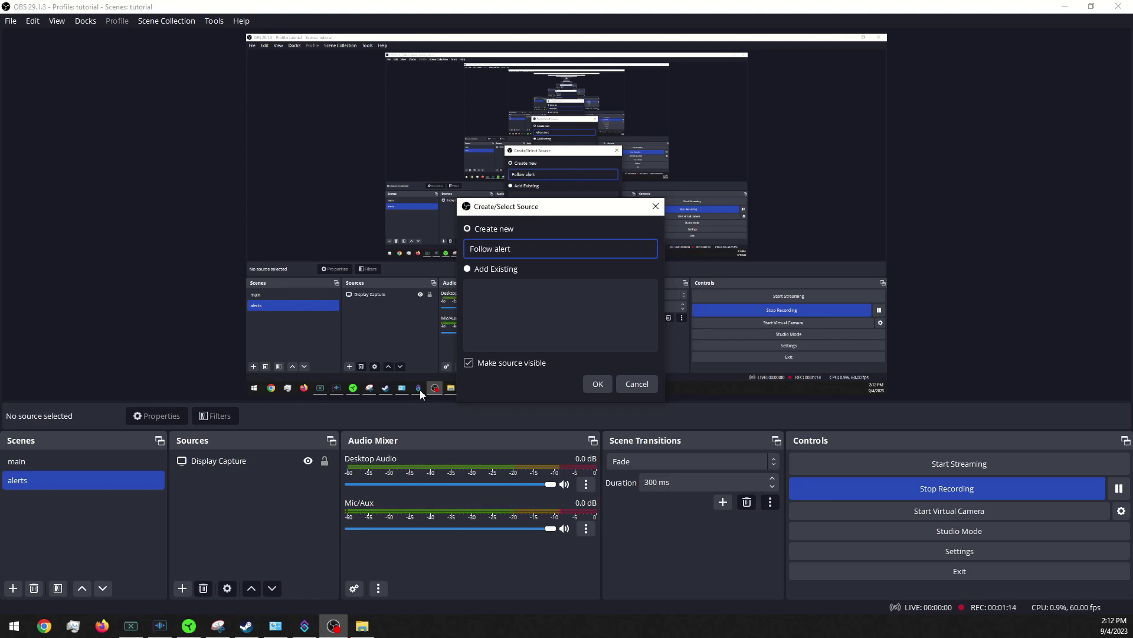
{"action": "left_click", "coordinate": [597, 383]}
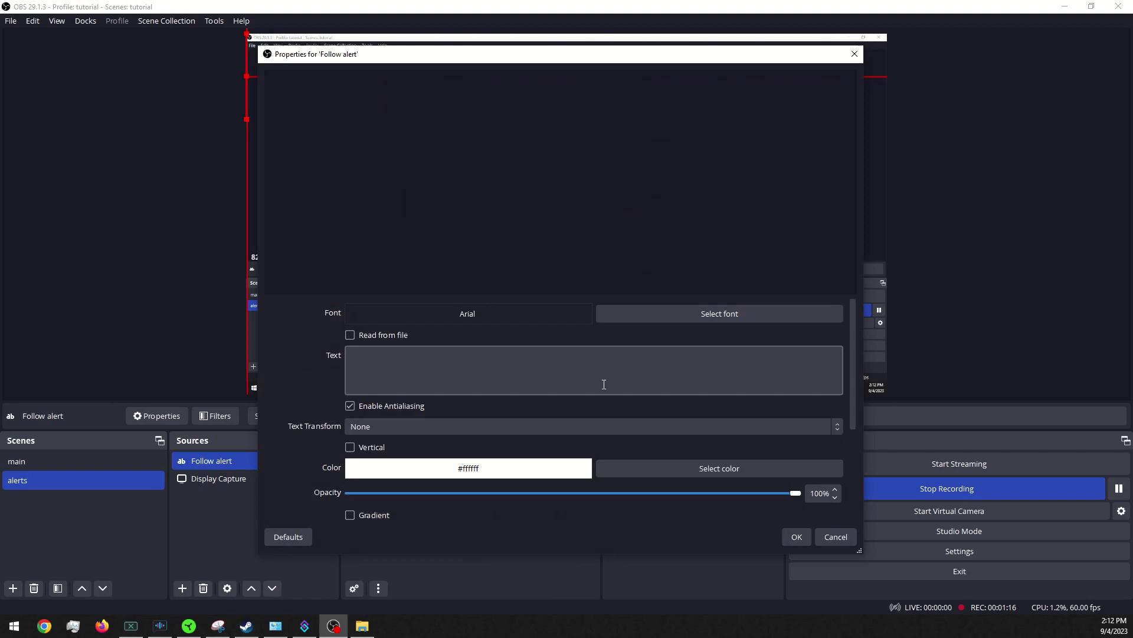
Give the Follow alert source the placeholder text "dejhbksl" in pink #ff007f and move it to the middle of the canvas.
{"action": "left_click", "coordinate": [603, 386]}
{"action": "type", "text": "dejhbksl"}
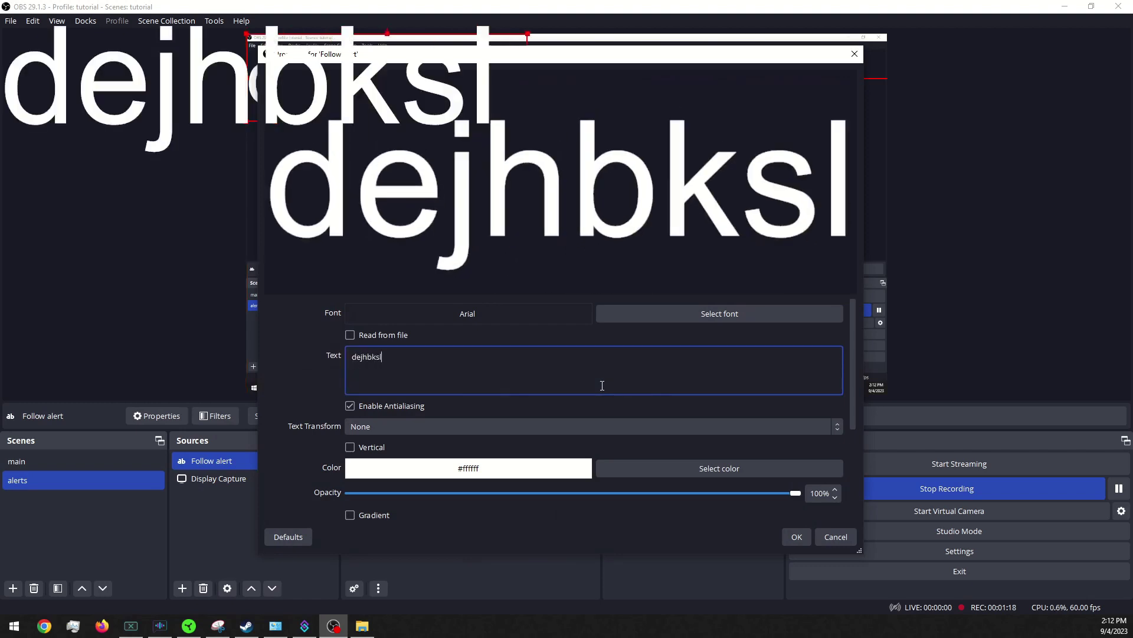
{"action": "scroll", "coordinate": [602, 385], "scroll_direction": "down", "scroll_amount": 1}
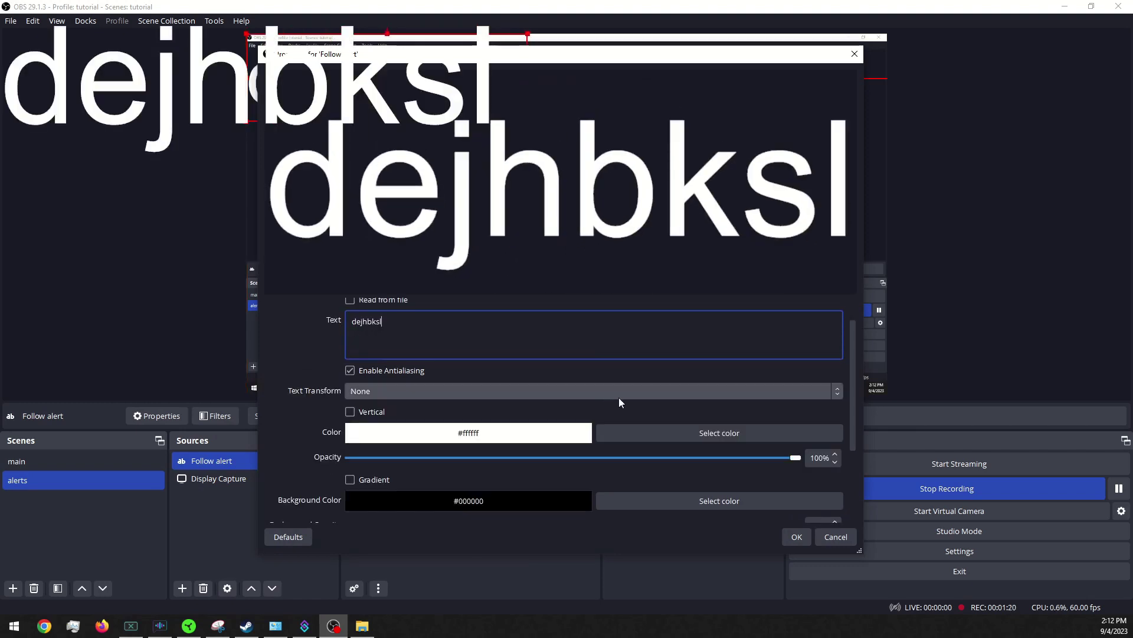
{"action": "left_click", "coordinate": [650, 432]}
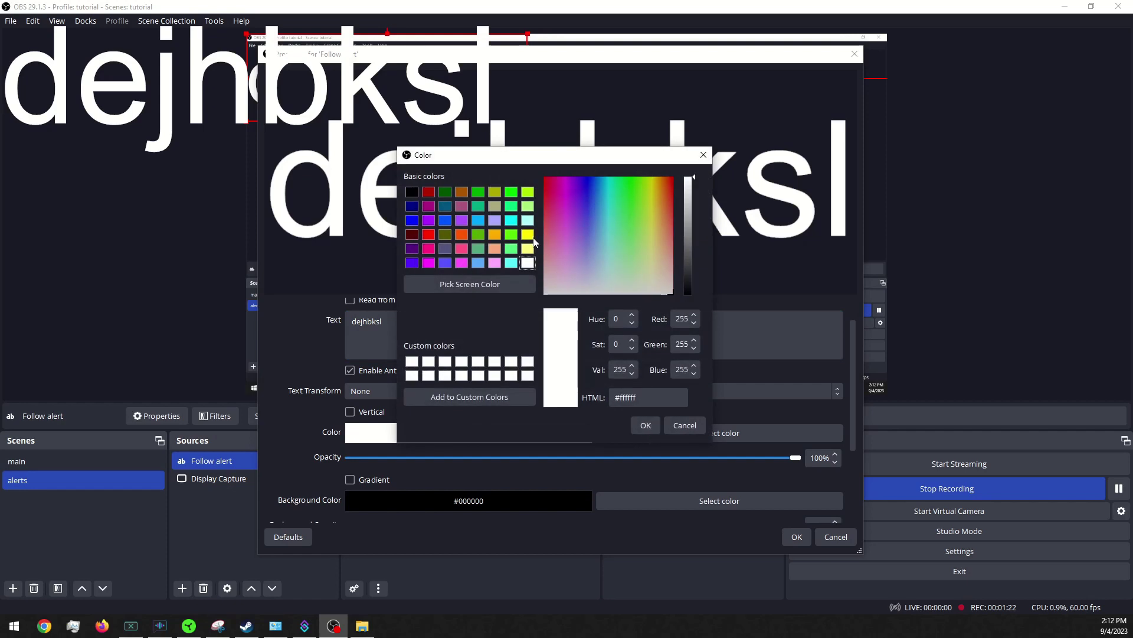
{"action": "left_click", "coordinate": [429, 250]}
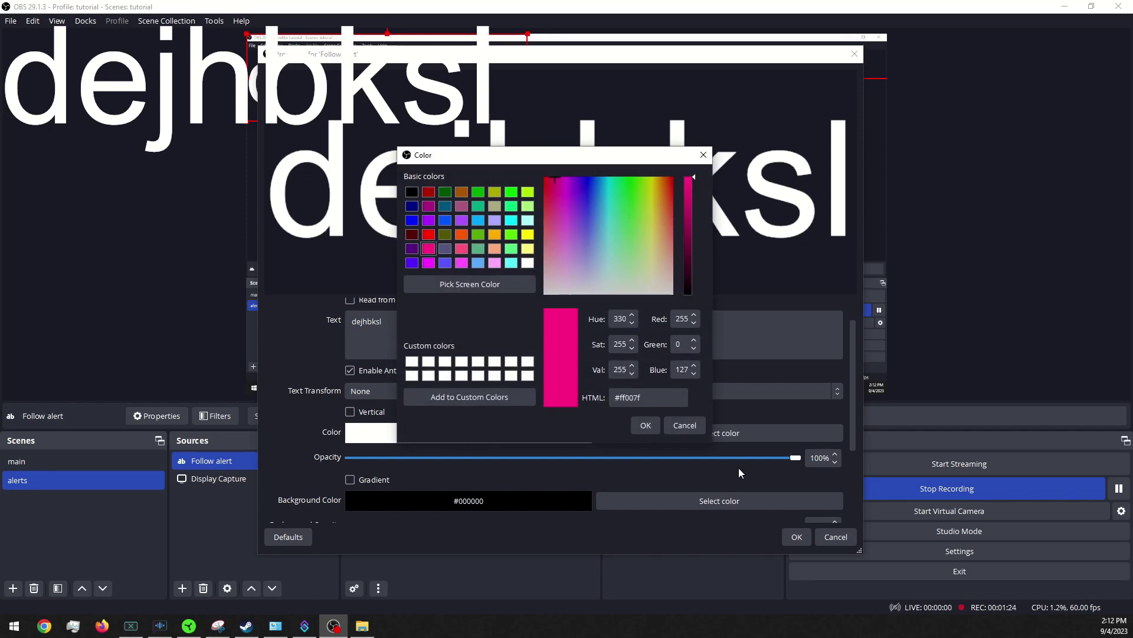
{"action": "left_click", "coordinate": [643, 424]}
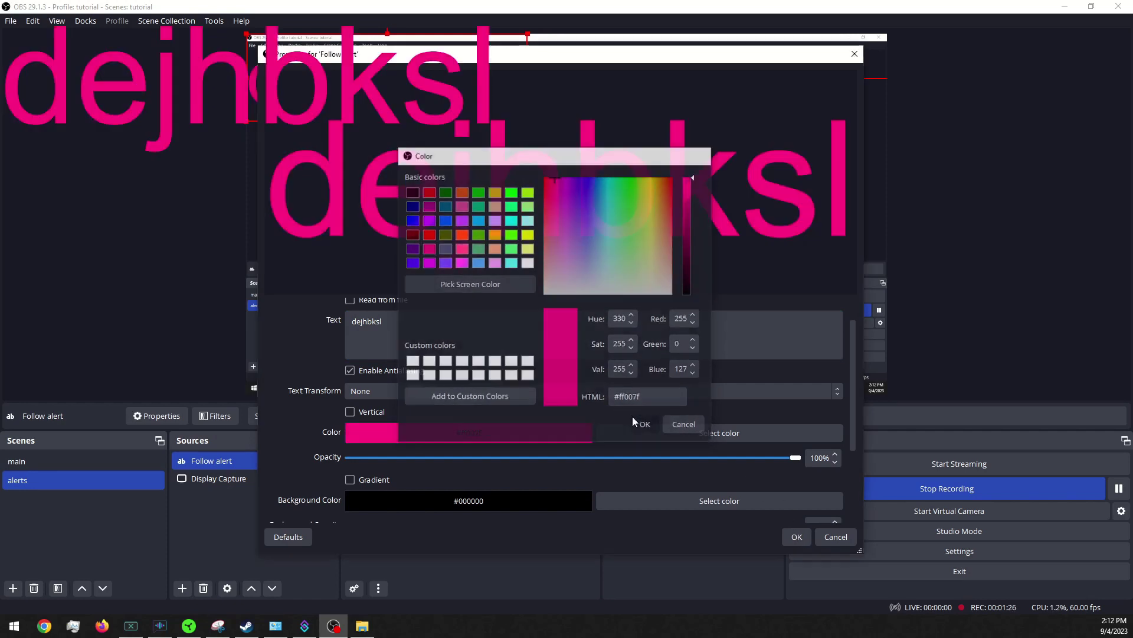
{"action": "left_click", "coordinate": [784, 535]}
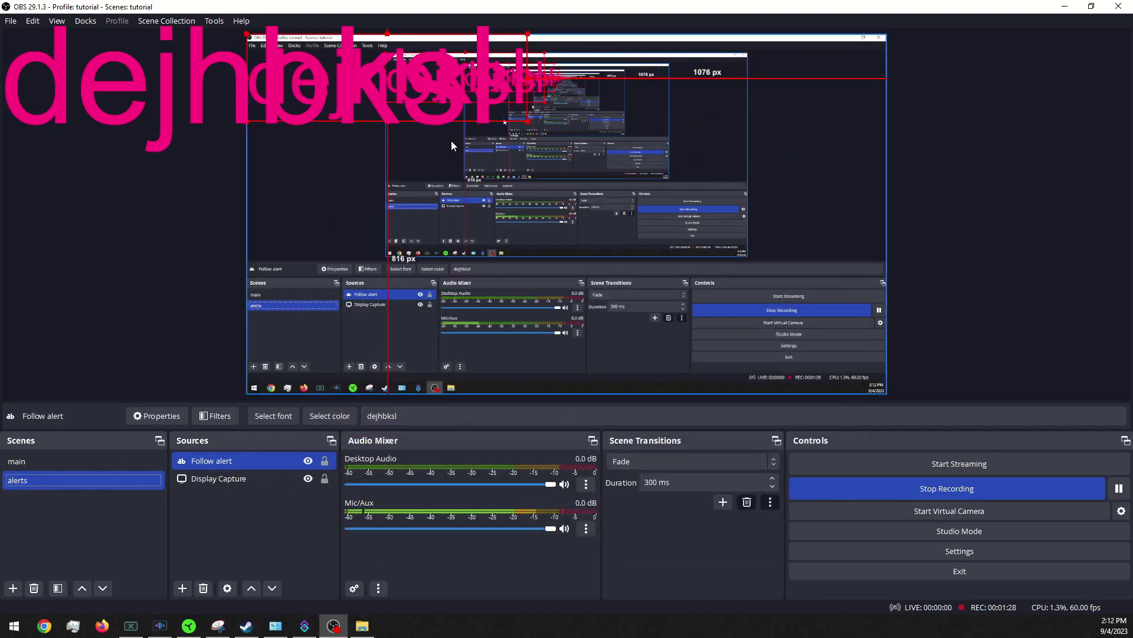
{"action": "left_click_drag", "start_coordinate": [337, 77], "coordinate": [511, 247]}
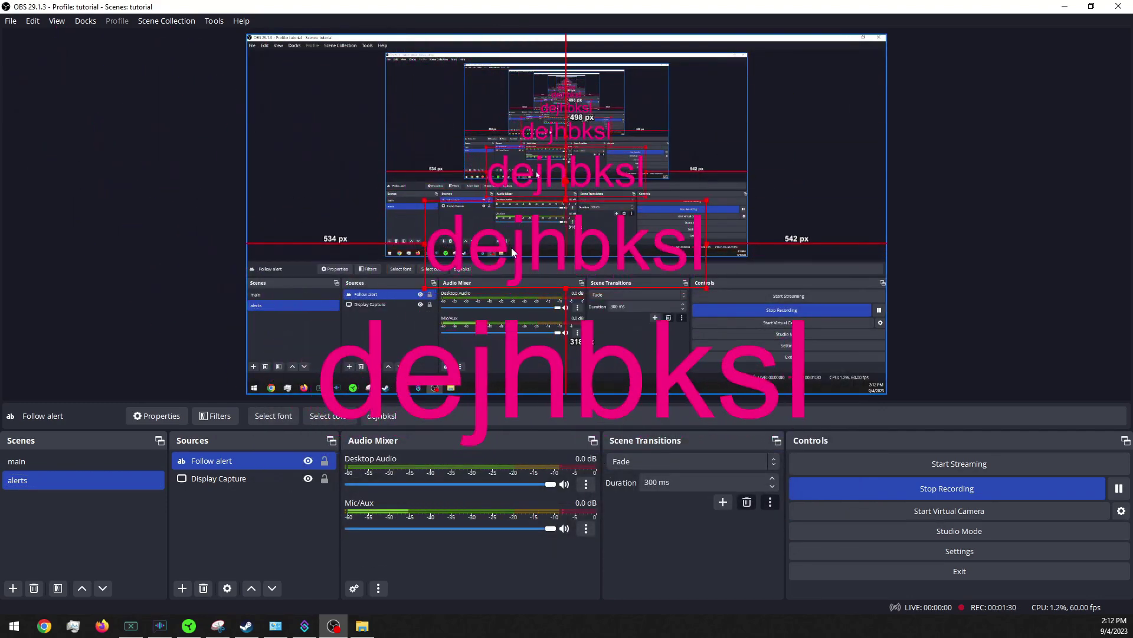
Switch to Streamer.bot and add an OBS Set GDI Text sub-action for the Follow alert source with the text "%User% has followed".
{"action": "left_click", "coordinate": [305, 625]}
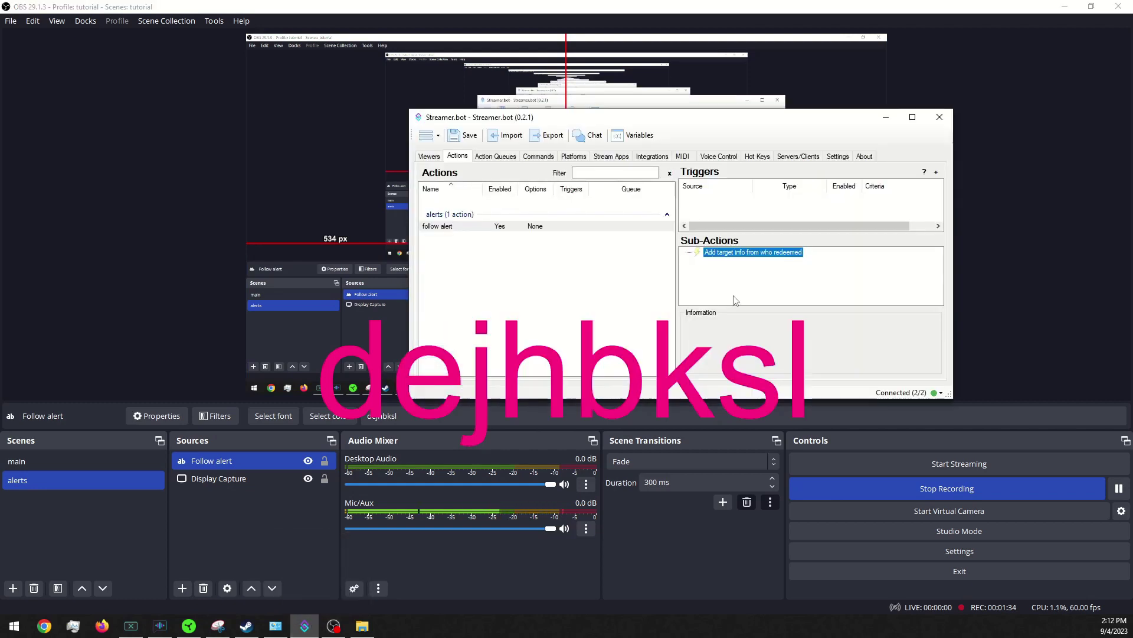
{"action": "right_click", "coordinate": [735, 278]}
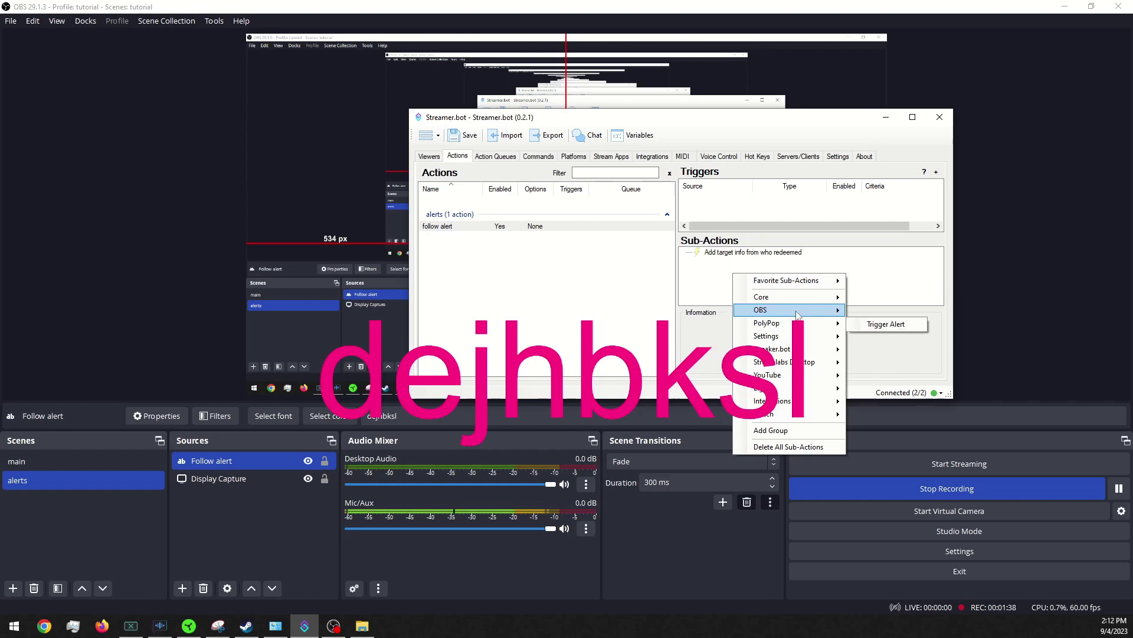
{"action": "mouse_move", "coordinate": [797, 315]}
{"action": "mouse_move", "coordinate": [916, 459]}
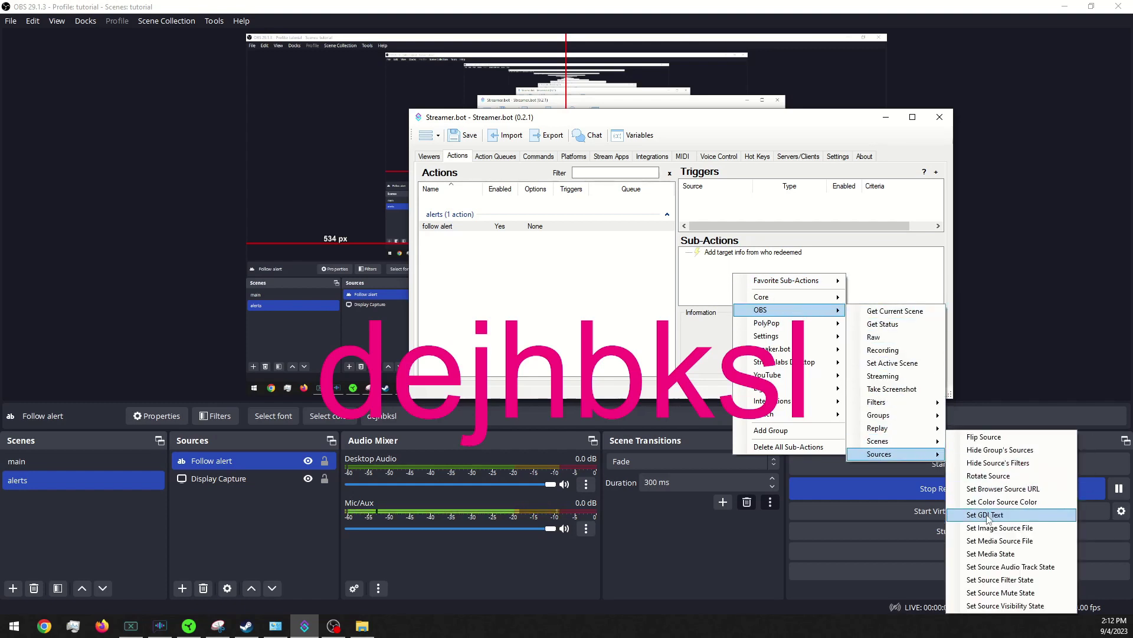
{"action": "left_click", "coordinate": [988, 515]}
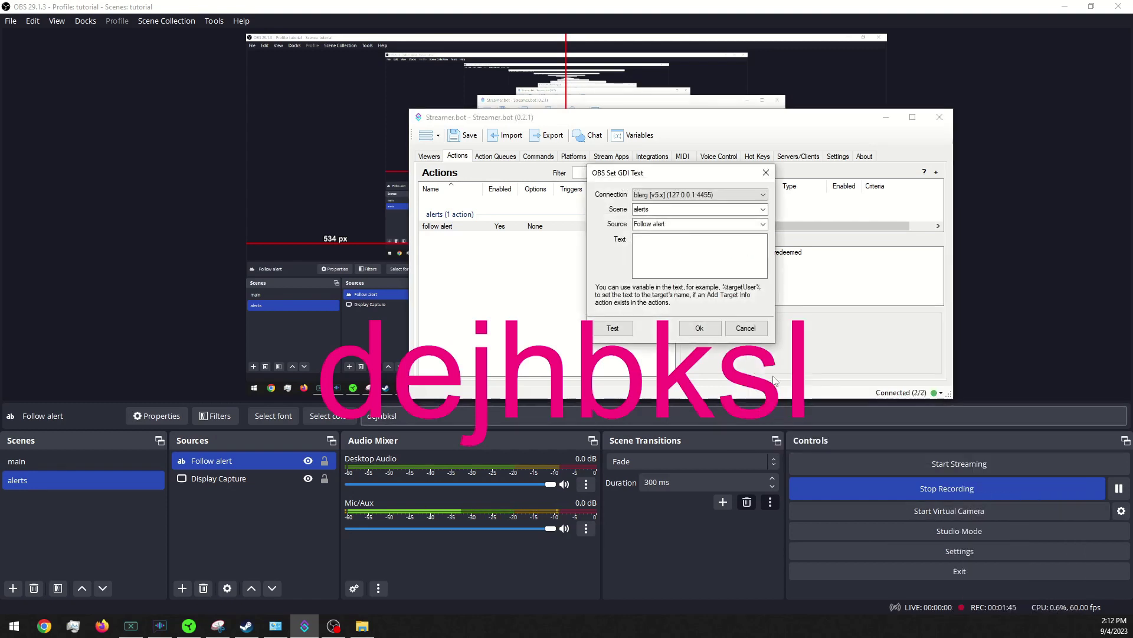
{"action": "left_click", "coordinate": [664, 256]}
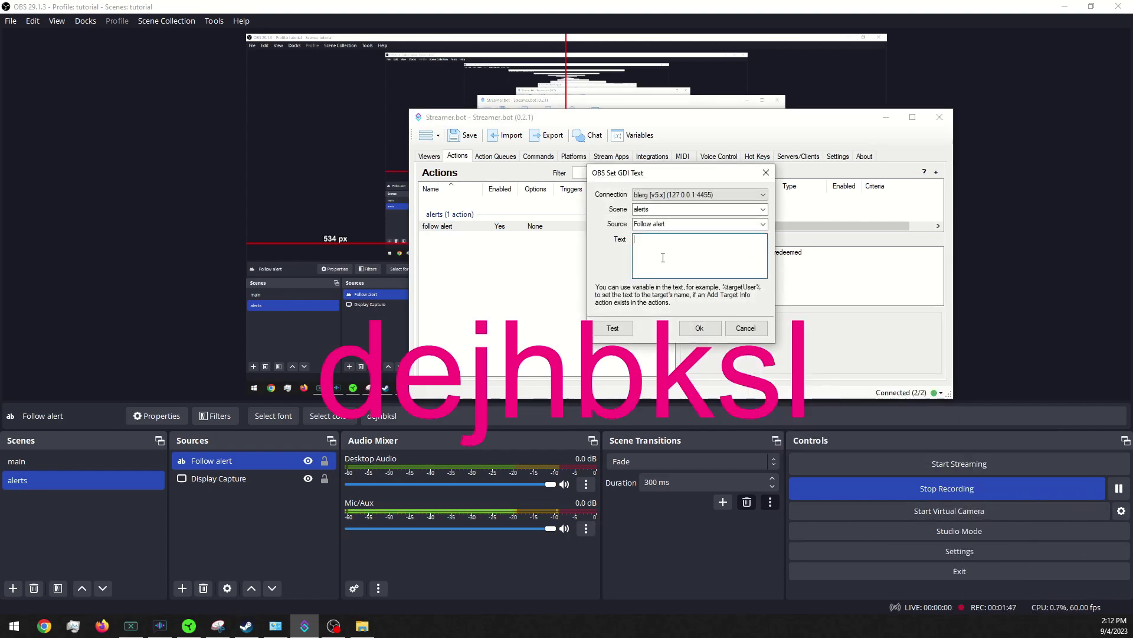
{"action": "type", "text": "%U"}
{"action": "key", "text": "BackSpace"}
{"action": "key", "text": "BackSpace"}
{"action": "type", "text": "ser%"}
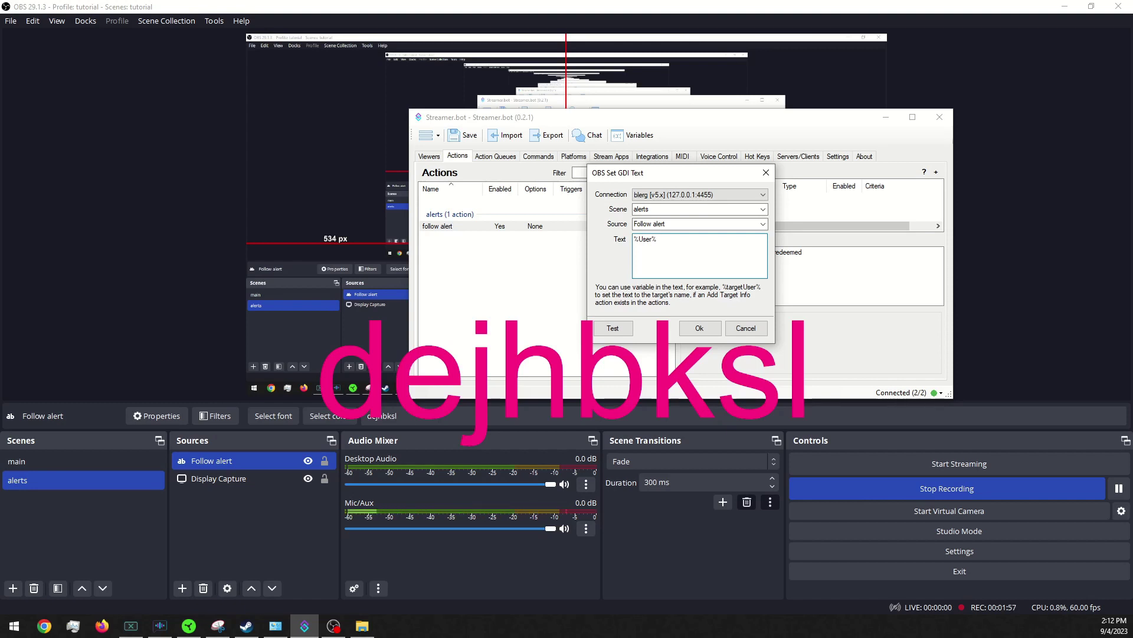
{"action": "type", "text": " has followed"}
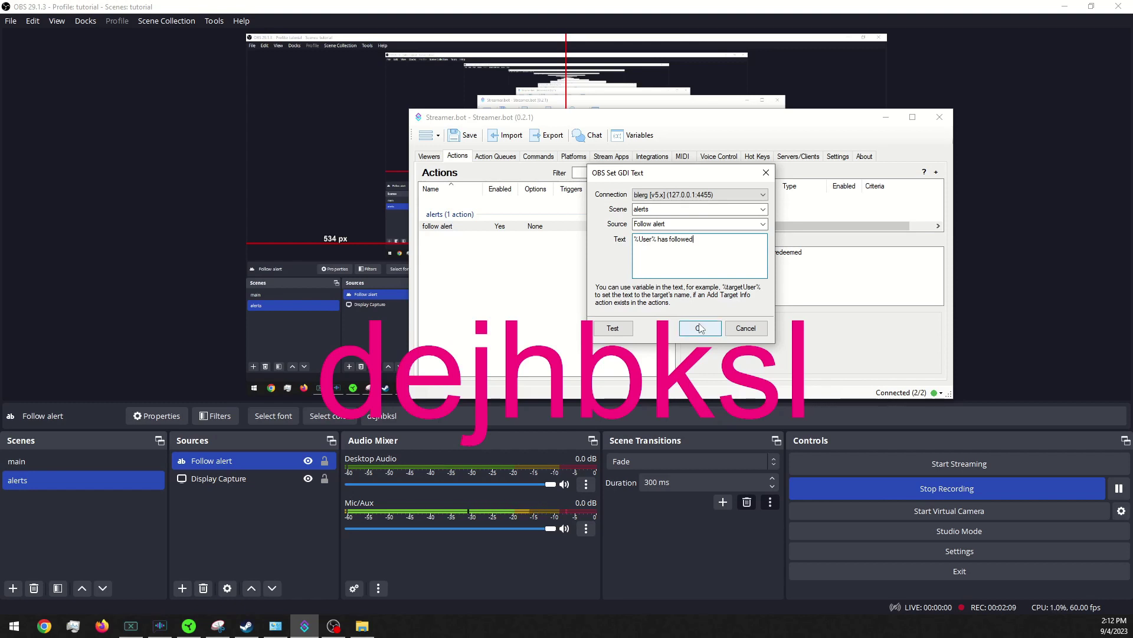
{"action": "left_click", "coordinate": [700, 328]}
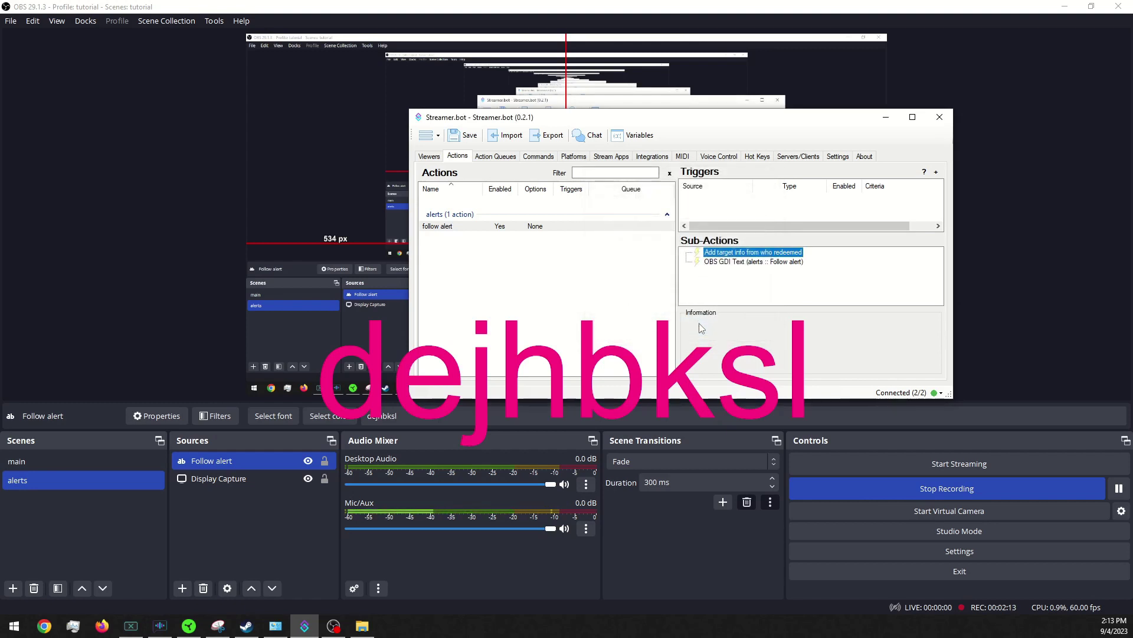
Add a Twitch Channel Follow trigger to the follow alert action.
{"action": "right_click", "coordinate": [742, 205]}
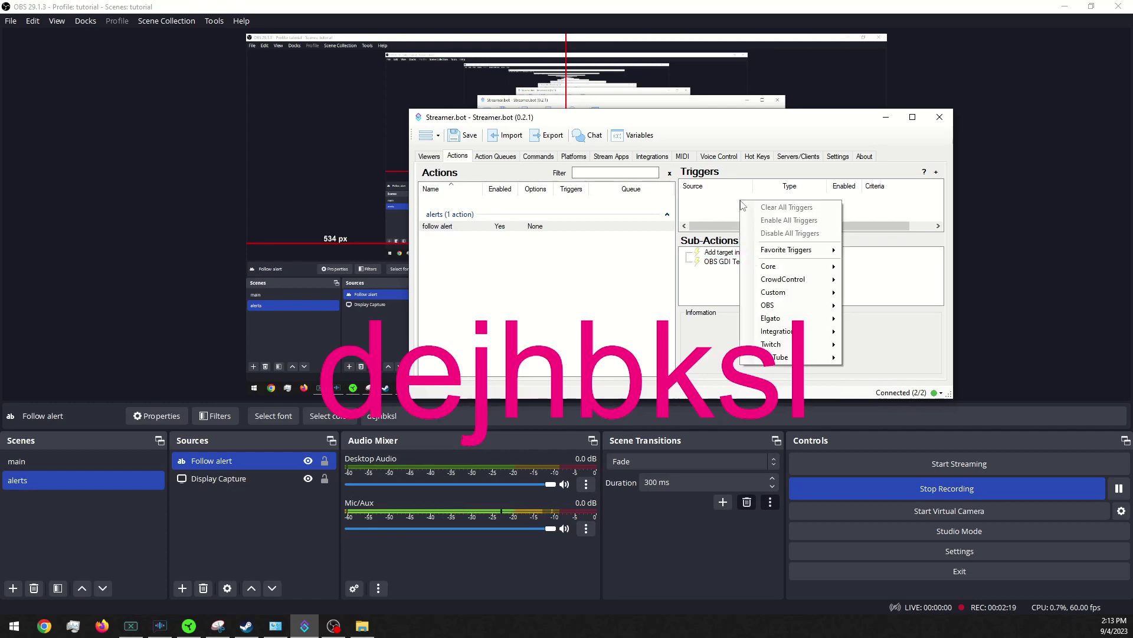
{"action": "mouse_move", "coordinate": [792, 347]}
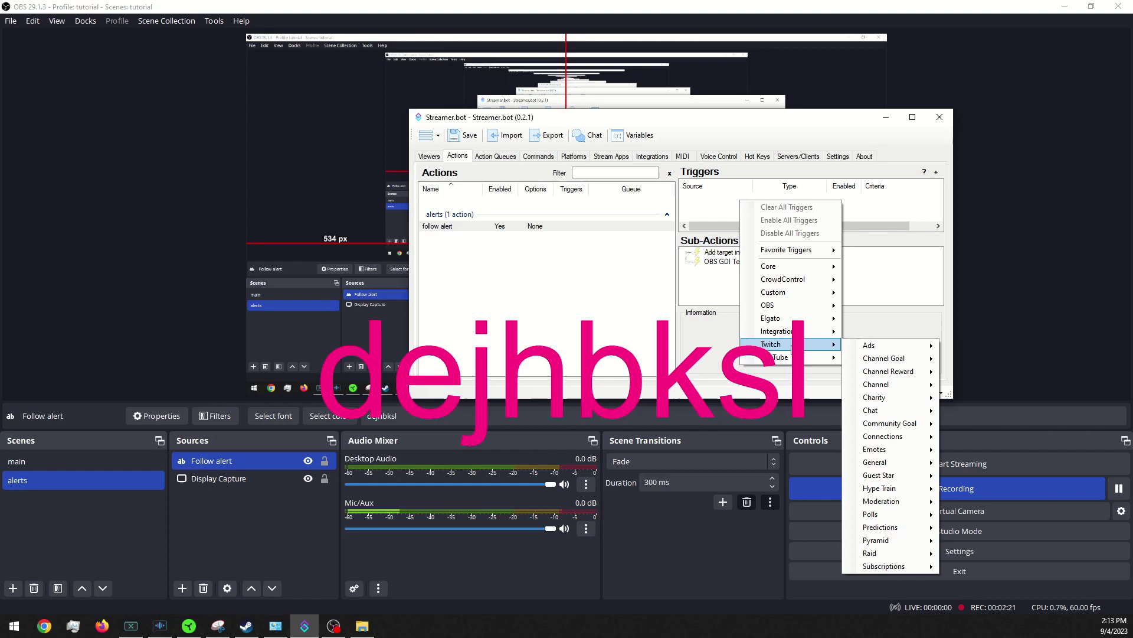
{"action": "mouse_move", "coordinate": [896, 377]}
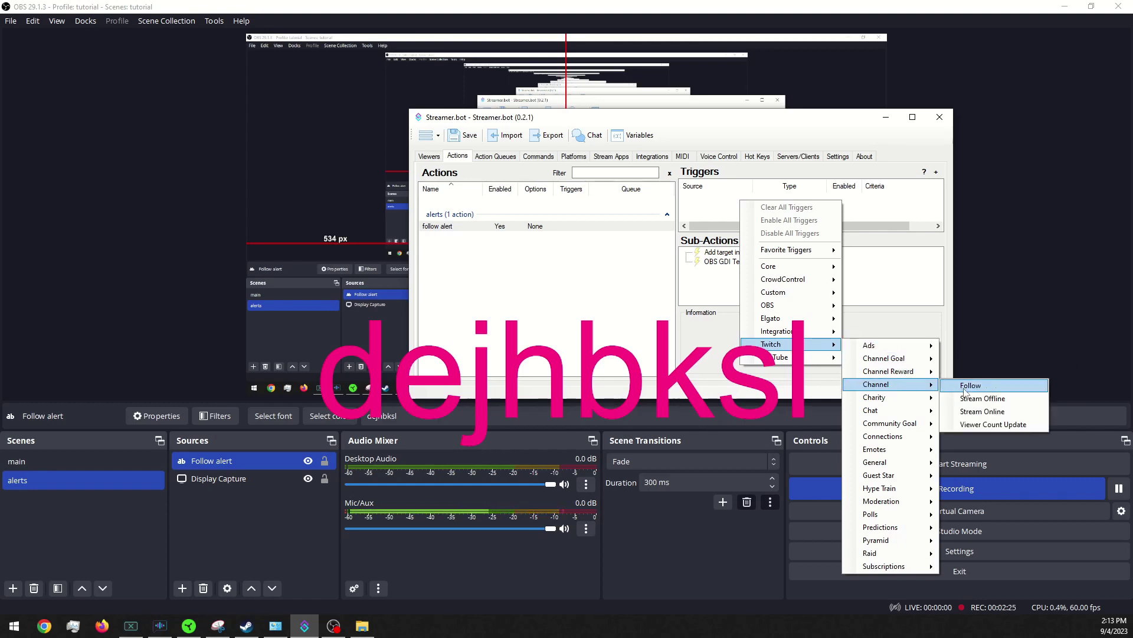
{"action": "left_click", "coordinate": [963, 385]}
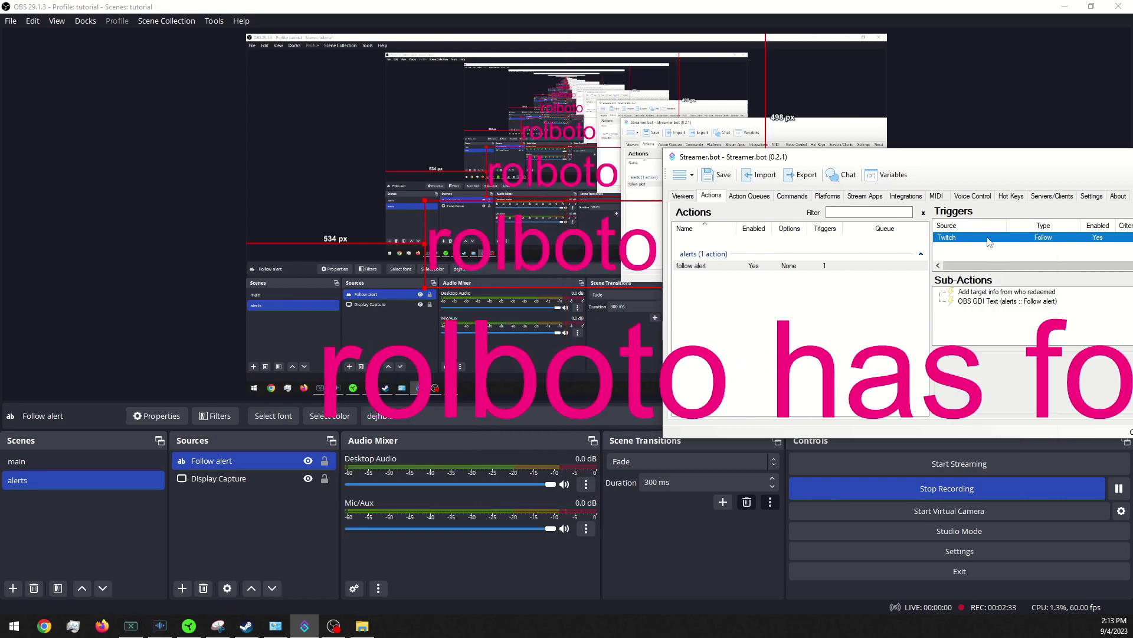
{"action": "left_click", "coordinate": [929, 146]}
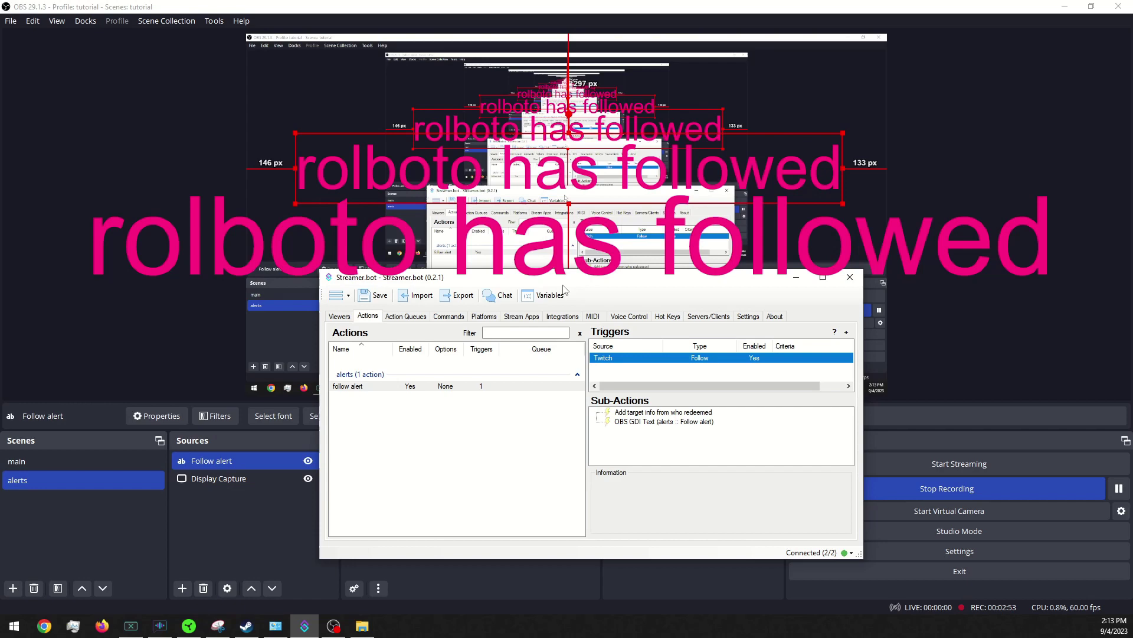
Configure a new OBS Set Source Visibility State sub-action for the Follow alert source in the alerts scene, with the state Toggle.
{"action": "right_click", "coordinate": [679, 443]}
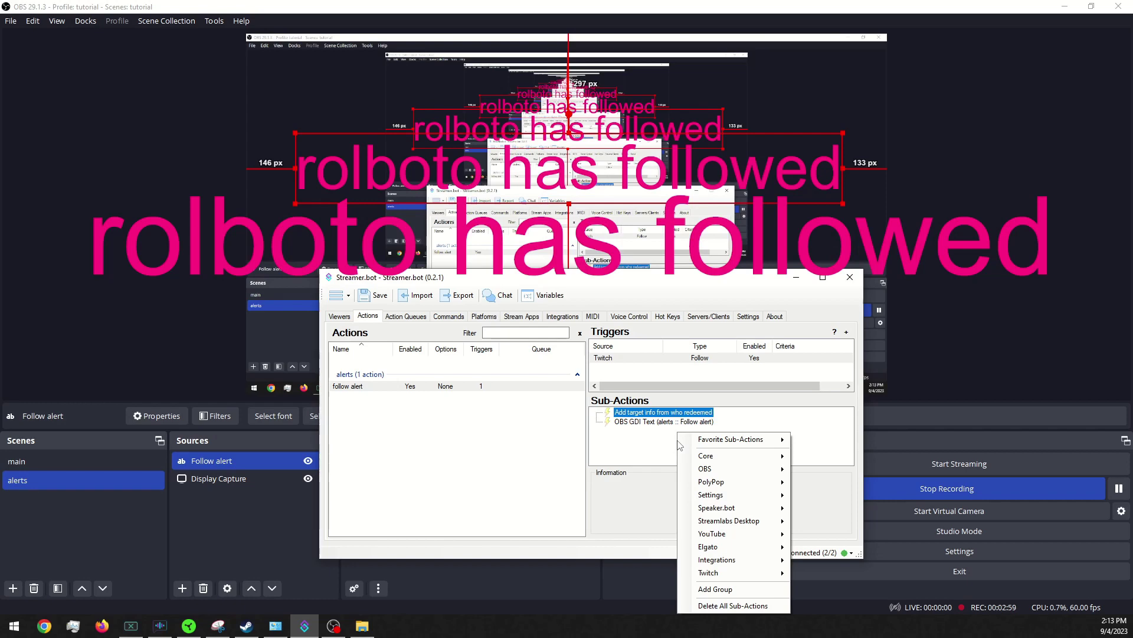
{"action": "mouse_move", "coordinate": [732, 475]}
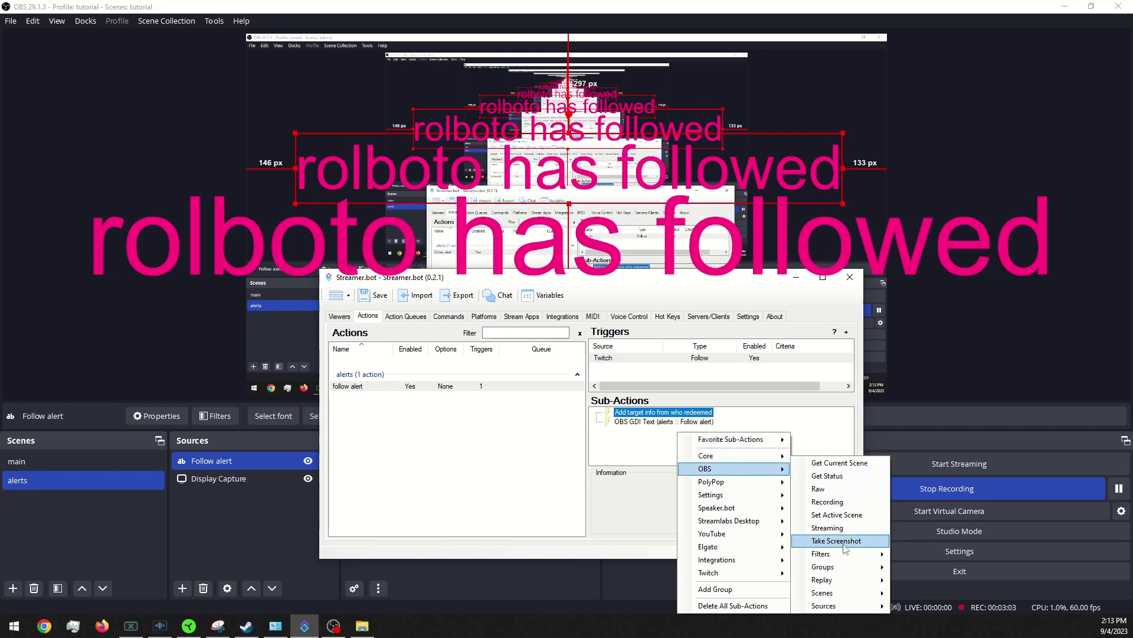
{"action": "mouse_move", "coordinate": [842, 606]}
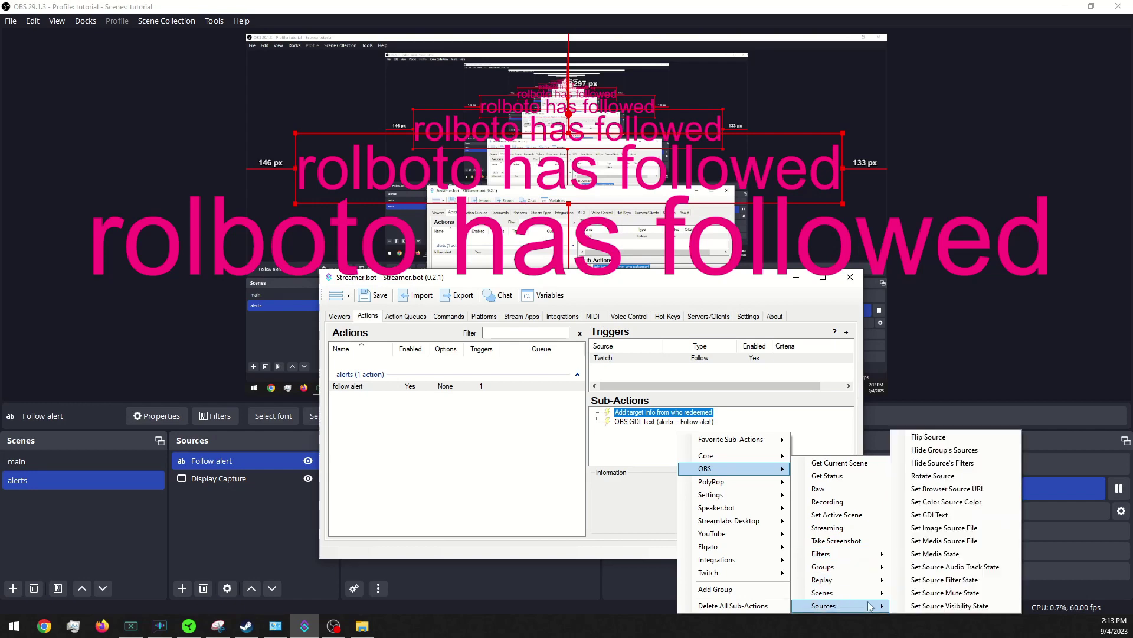
{"action": "left_click", "coordinate": [927, 606]}
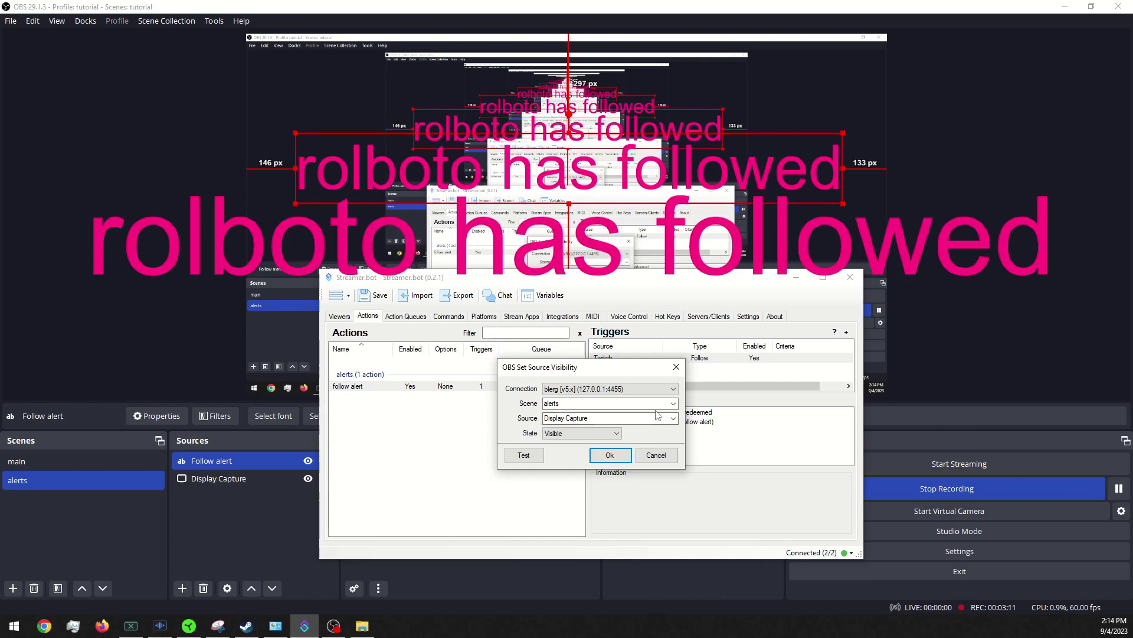
{"action": "left_click", "coordinate": [661, 418]}
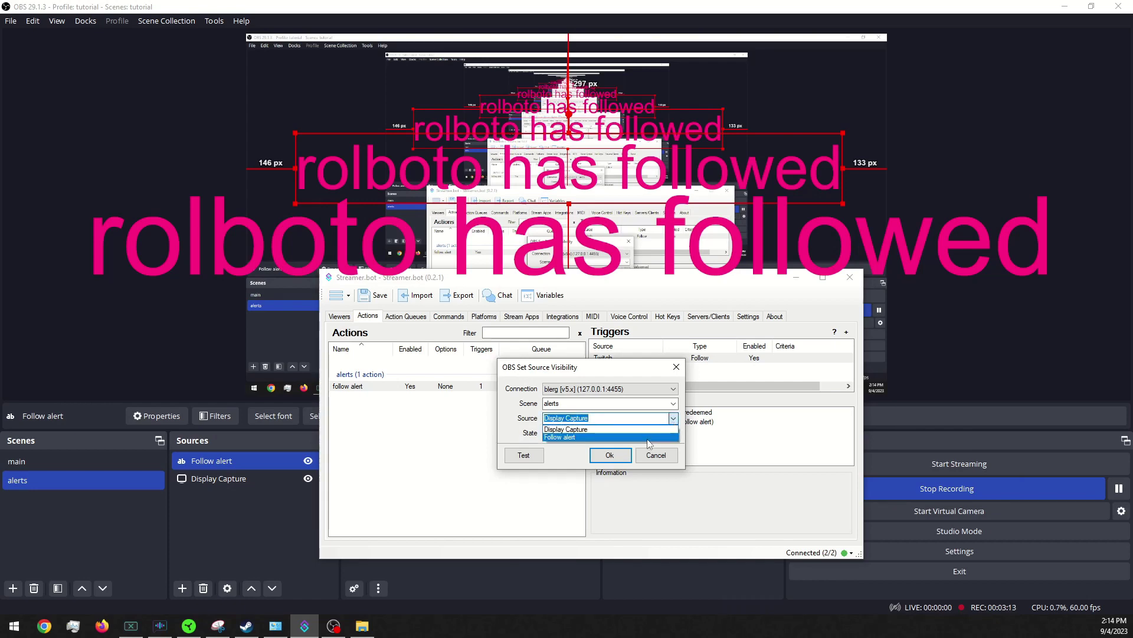
{"action": "left_click", "coordinate": [648, 442]}
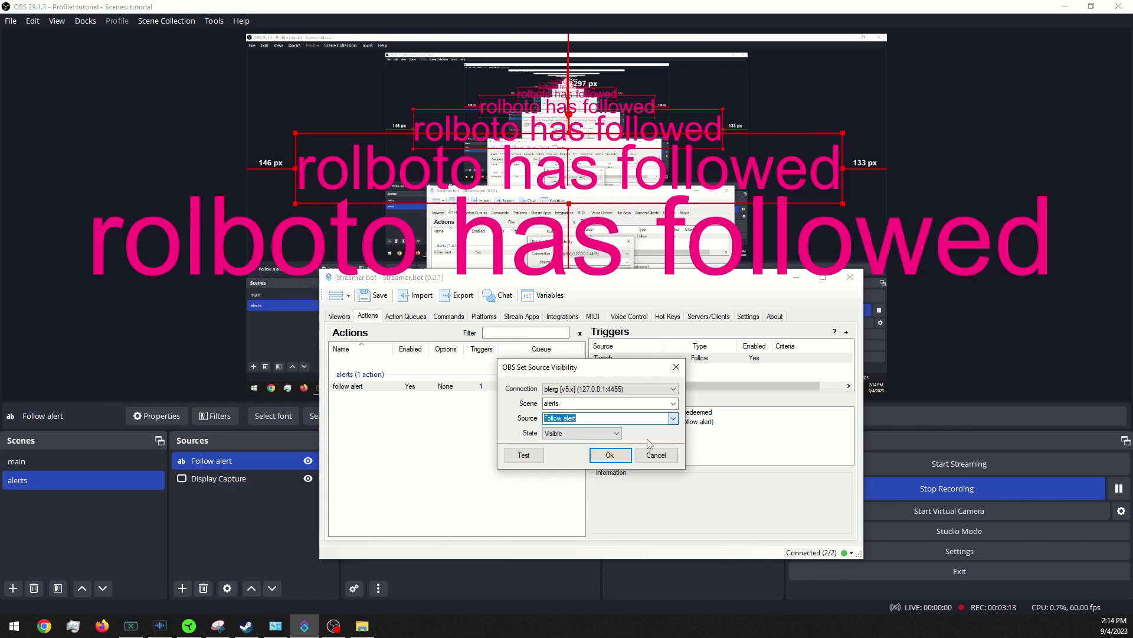
{"action": "left_click", "coordinate": [588, 434]}
{"action": "left_click", "coordinate": [569, 462]}
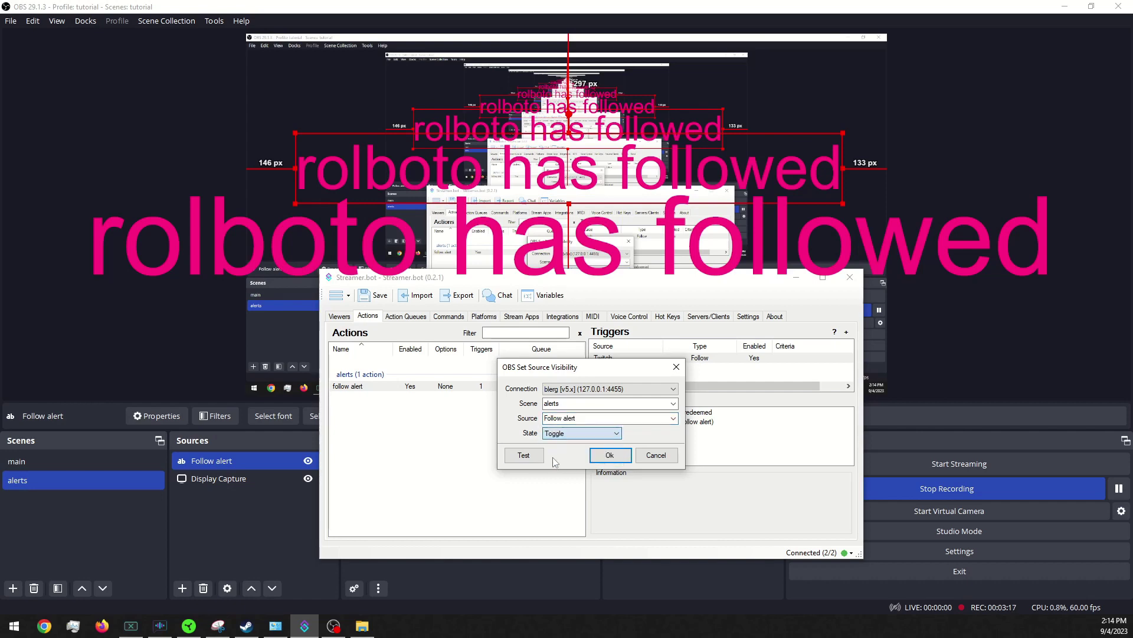
Test the visibility toggle several times and add the configured sub-action to the follow alert action.
{"action": "left_click", "coordinate": [539, 456]}
{"action": "left_click", "coordinate": [539, 456]}
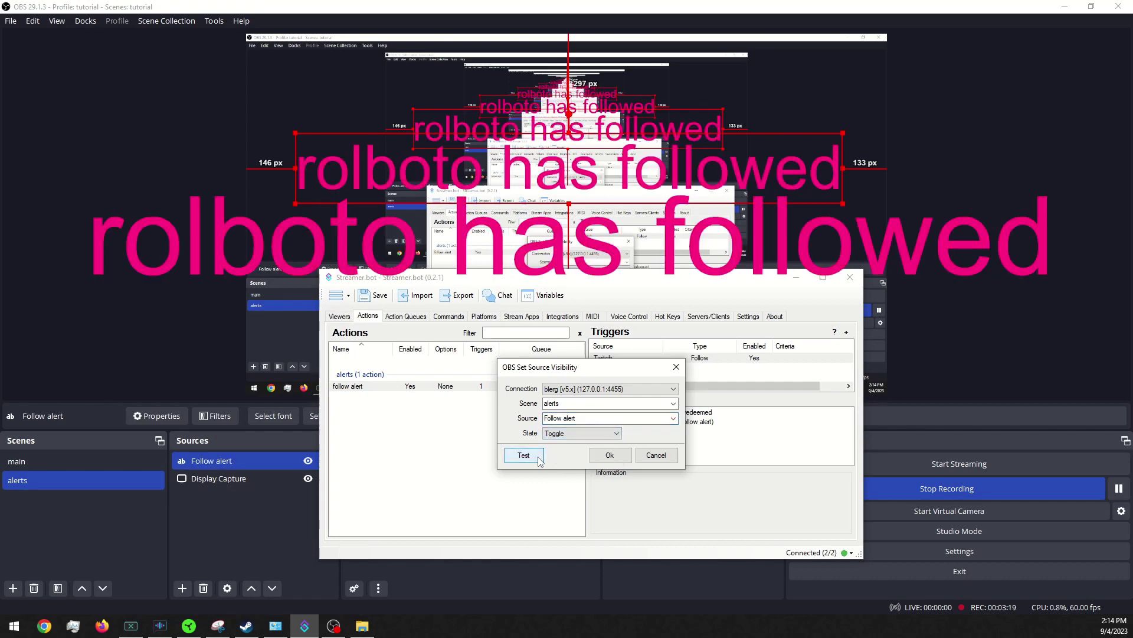
{"action": "left_click", "coordinate": [538, 458]}
{"action": "left_click", "coordinate": [539, 458]}
{"action": "left_click", "coordinate": [609, 456]}
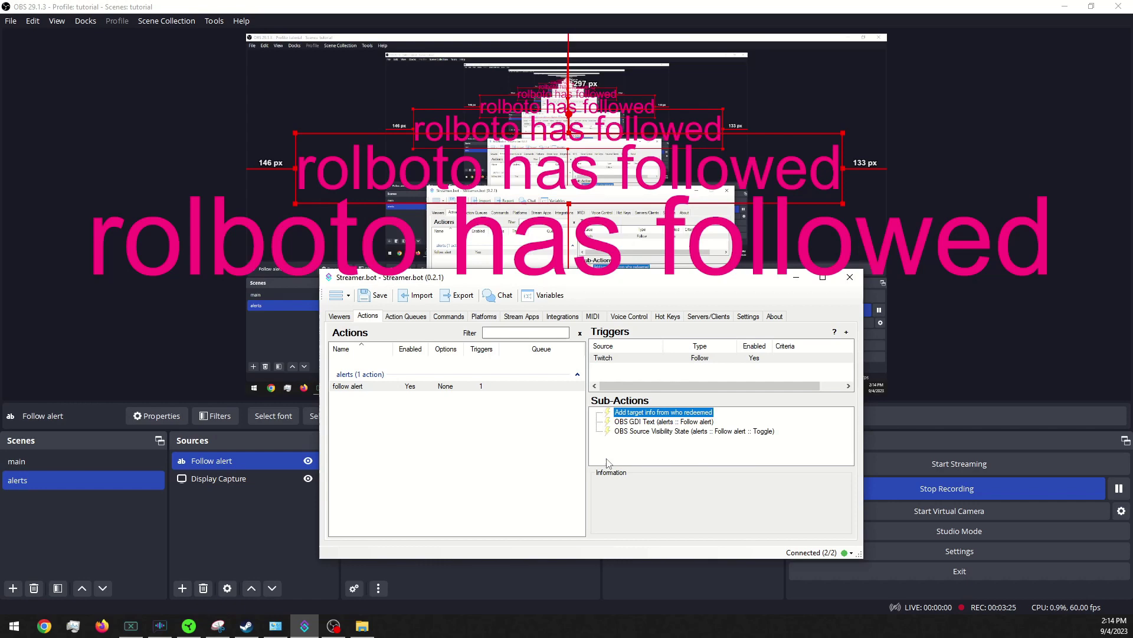
Add a Core Delay sub-action of 1000 ms after the source visibility toggle.
{"action": "right_click", "coordinate": [732, 451]}
{"action": "mouse_move", "coordinate": [804, 466]}
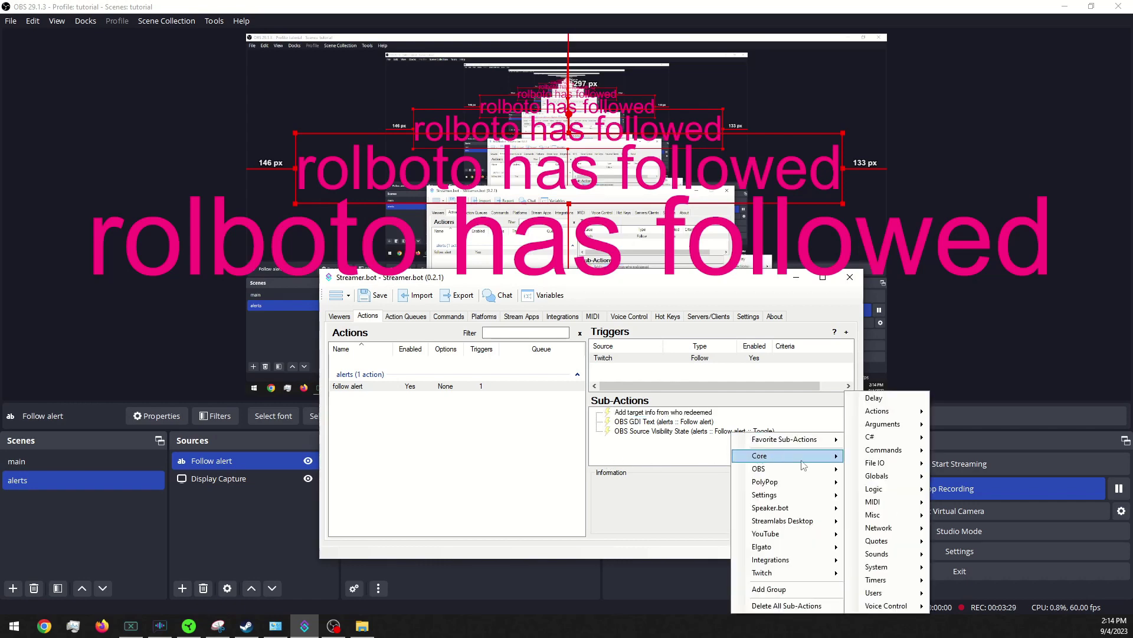
{"action": "left_click", "coordinate": [895, 397]}
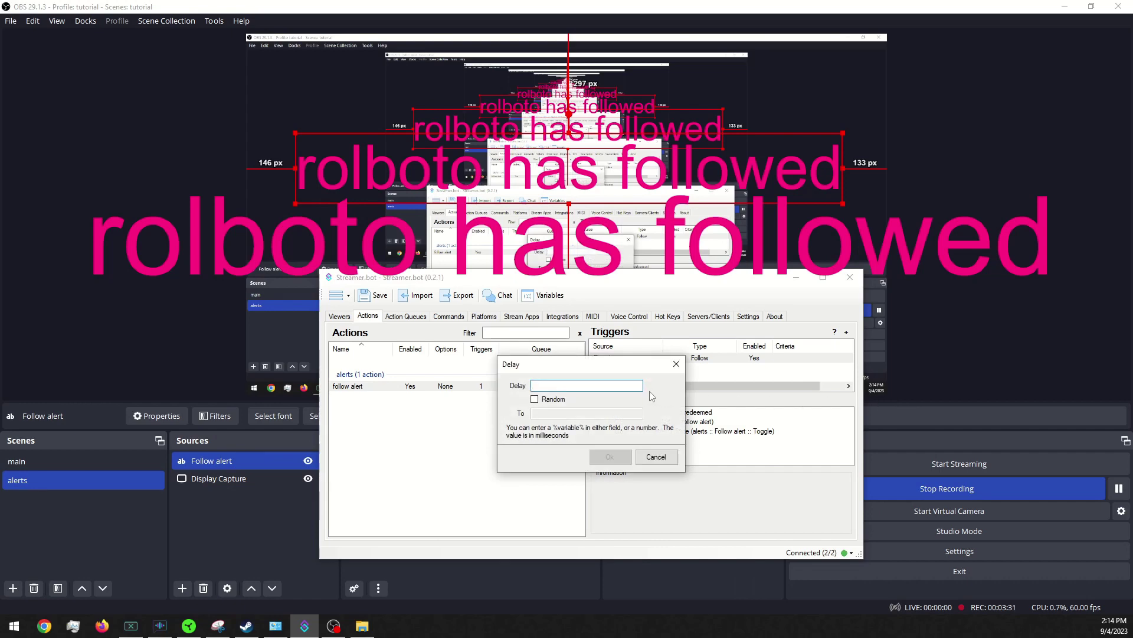
{"action": "type", "text": "1000"}
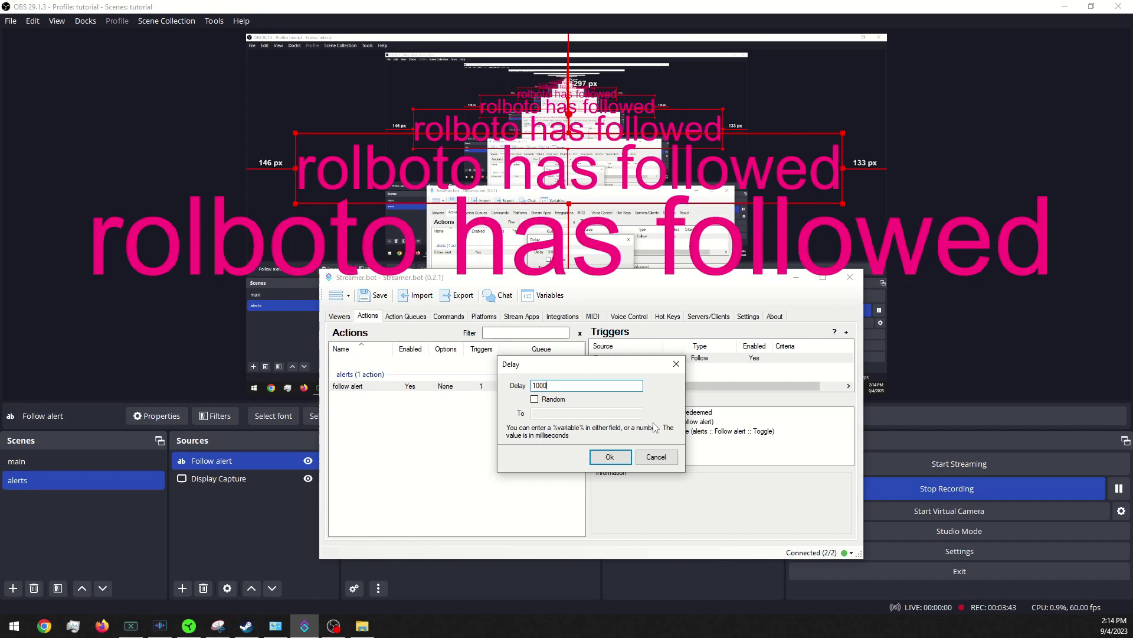
{"action": "left_click", "coordinate": [609, 457]}
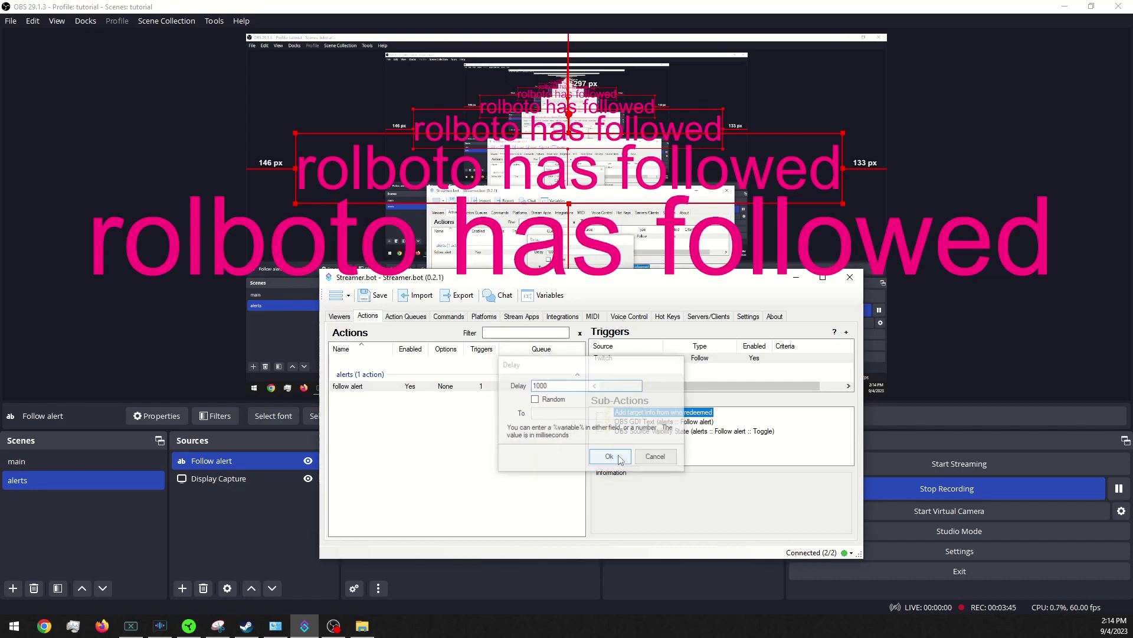
{"action": "left_click", "coordinate": [649, 443]}
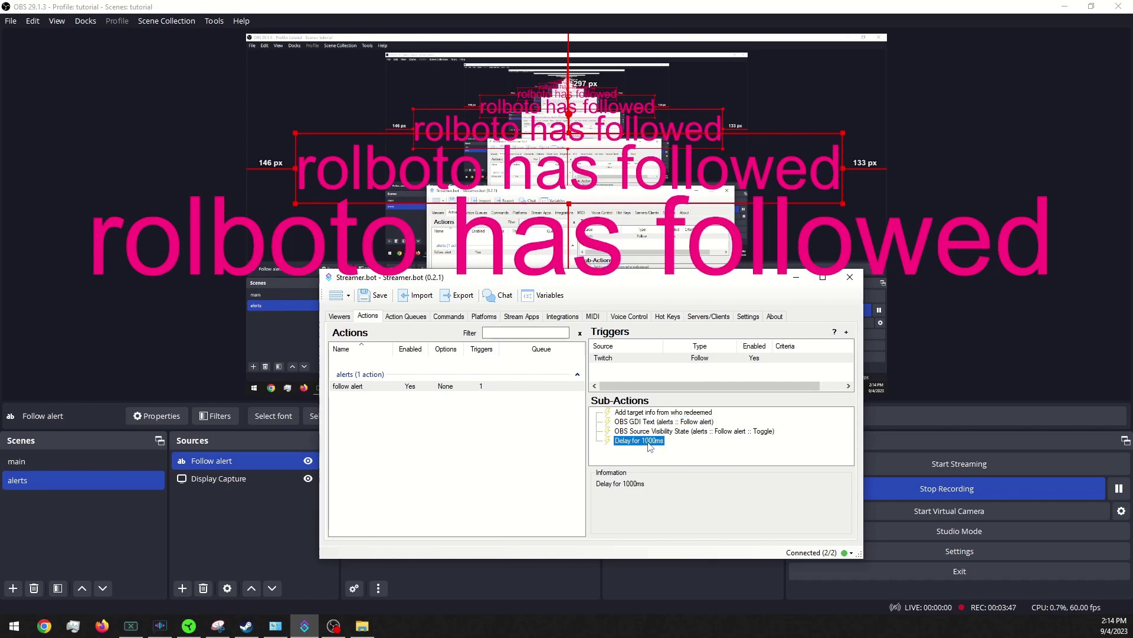
Duplicate the OBS Source Visibility State toggle sub-action so that the copy follows the delay.
{"action": "right_click", "coordinate": [682, 435]}
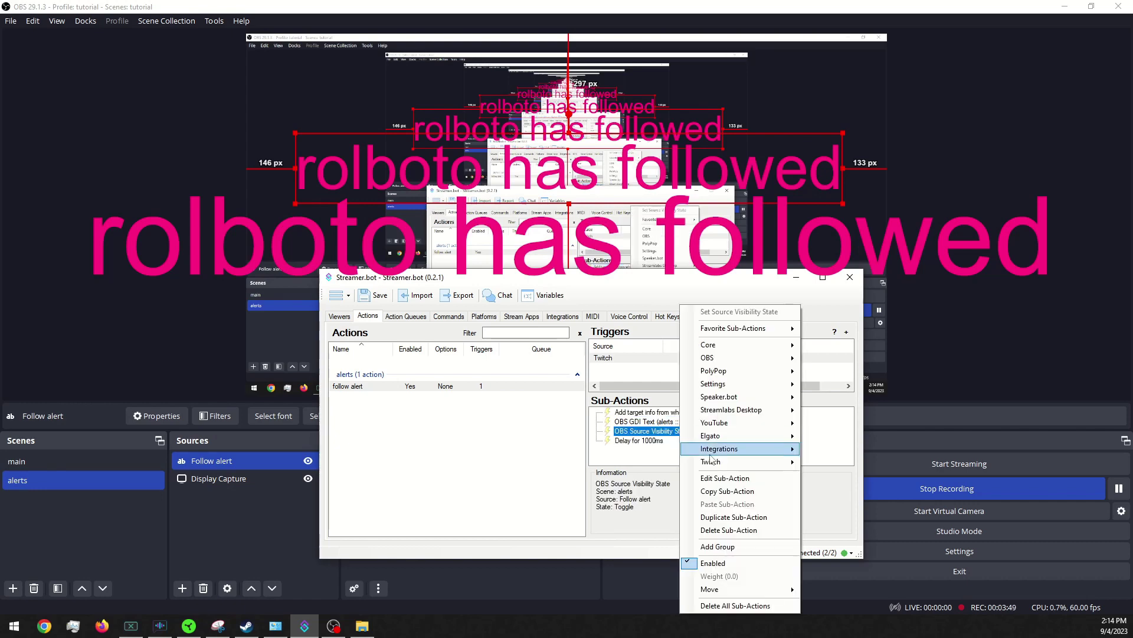
{"action": "mouse_move", "coordinate": [734, 384]}
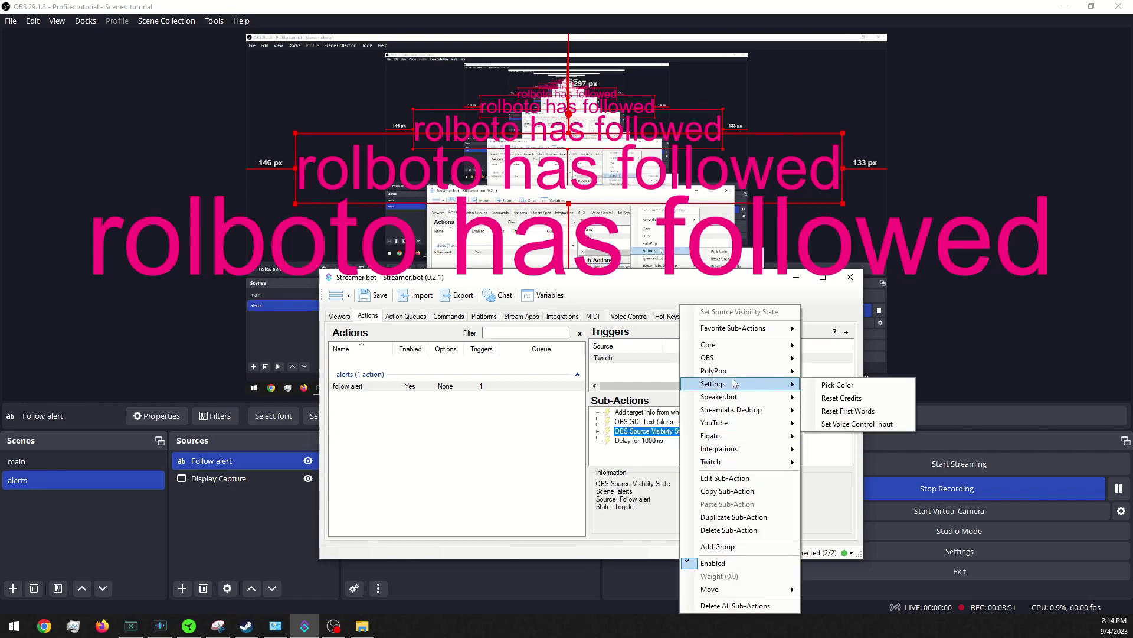
{"action": "left_click", "coordinate": [738, 517]}
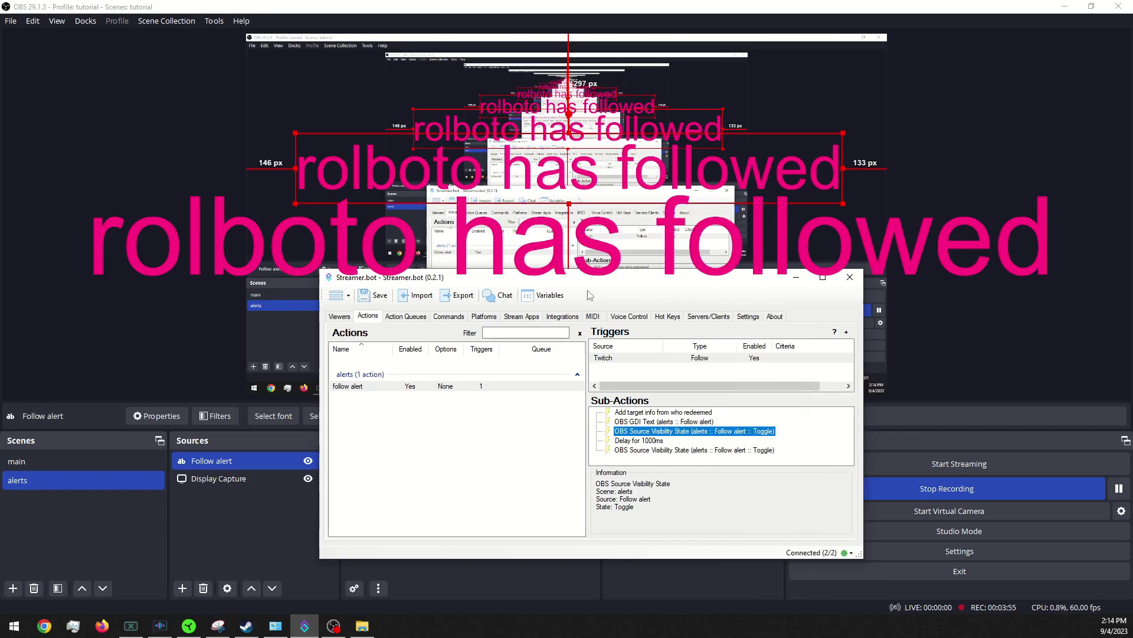
Hide the Follow alert source in OBS, then return to Streamer.bot and test the Twitch Follow trigger.
{"action": "left_click_drag", "start_coordinate": [729, 280], "coordinate": [922, 271]}
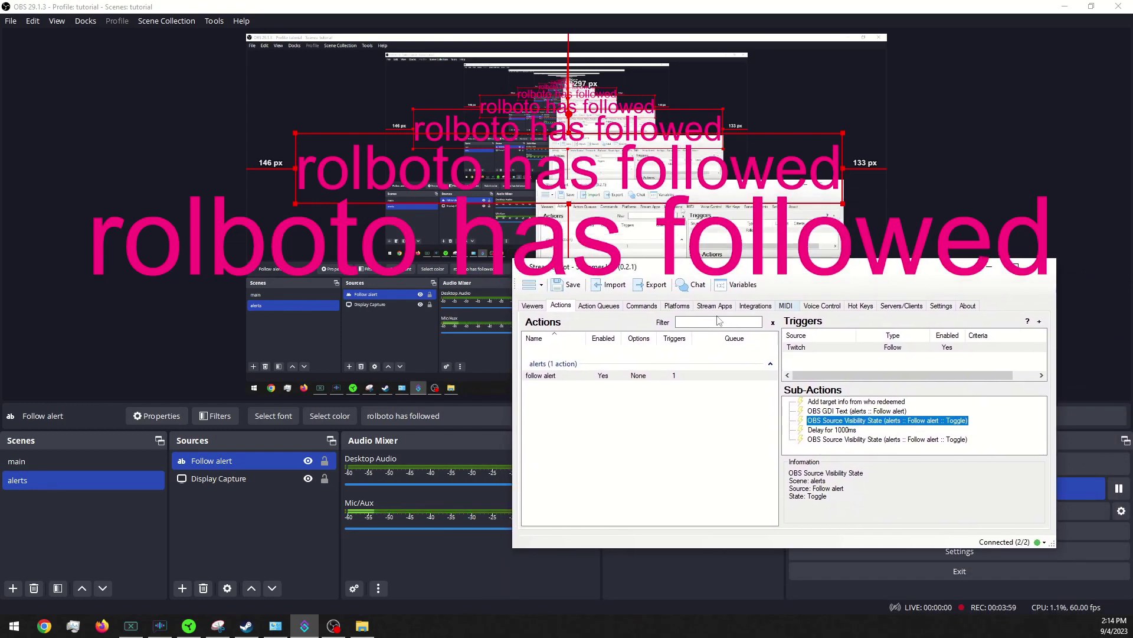
{"action": "left_click", "coordinate": [308, 460]}
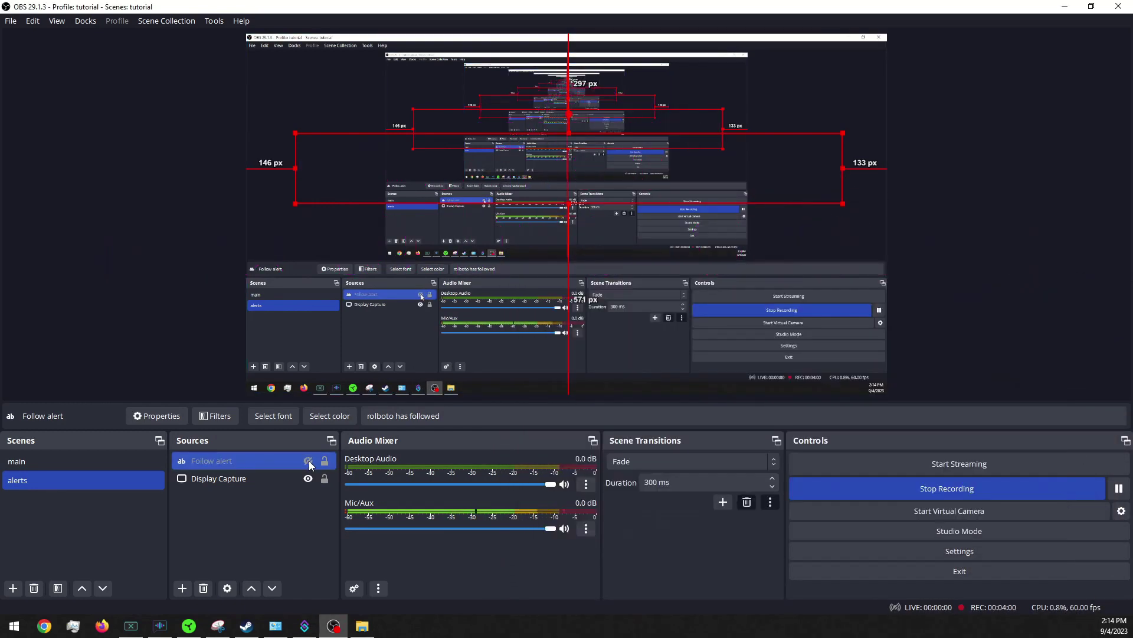
{"action": "left_click", "coordinate": [305, 625]}
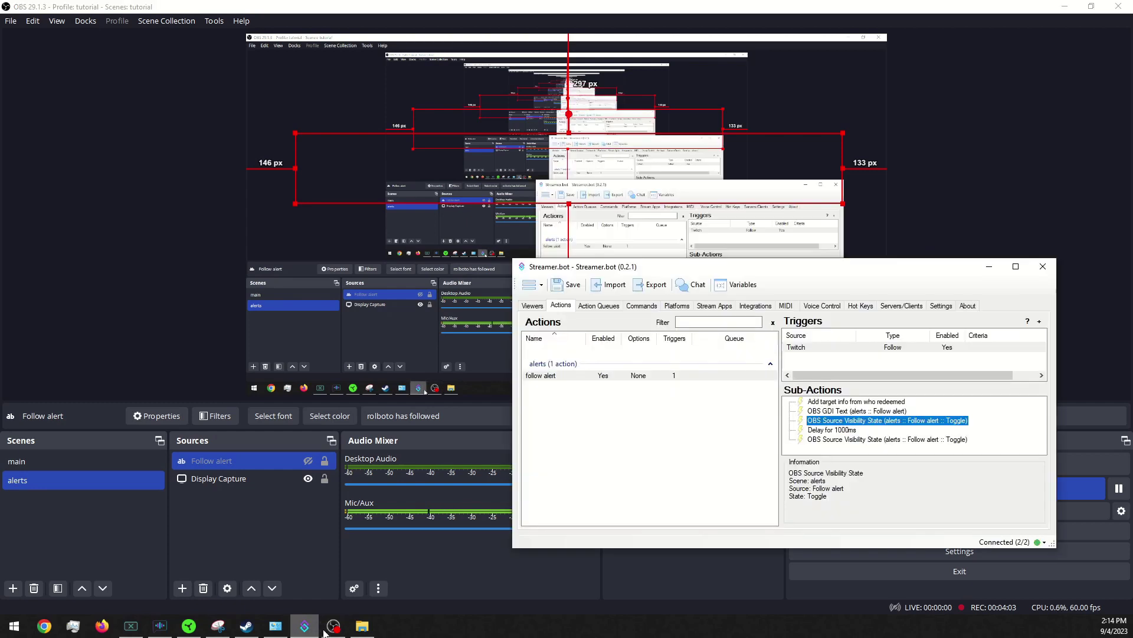
{"action": "left_click", "coordinate": [864, 348]}
{"action": "right_click", "coordinate": [864, 348]}
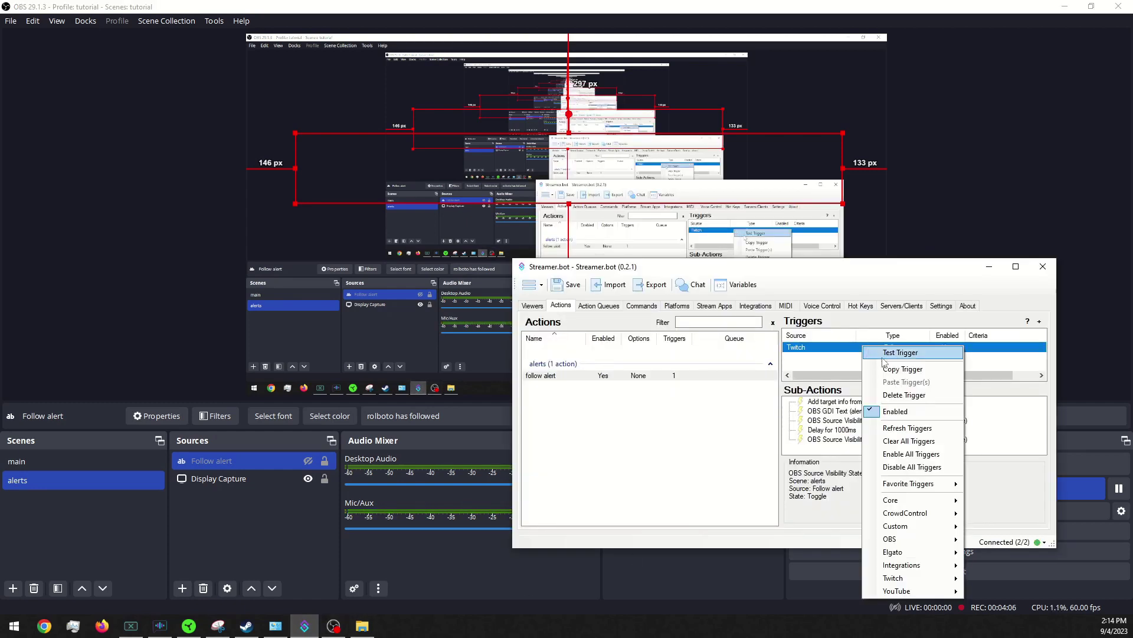
{"action": "left_click", "coordinate": [888, 353]}
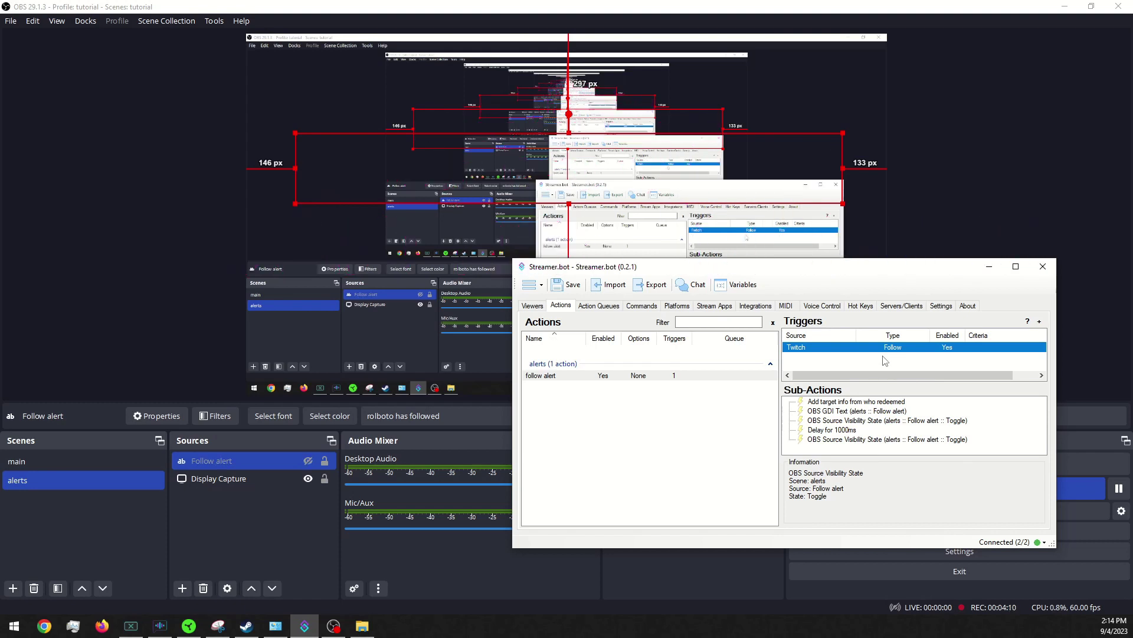
Set the Delay sub-action to 10000 ms and test the Twitch Follow trigger again.
{"action": "double_click", "coordinate": [844, 431]}
{"action": "left_click", "coordinate": [764, 373]}
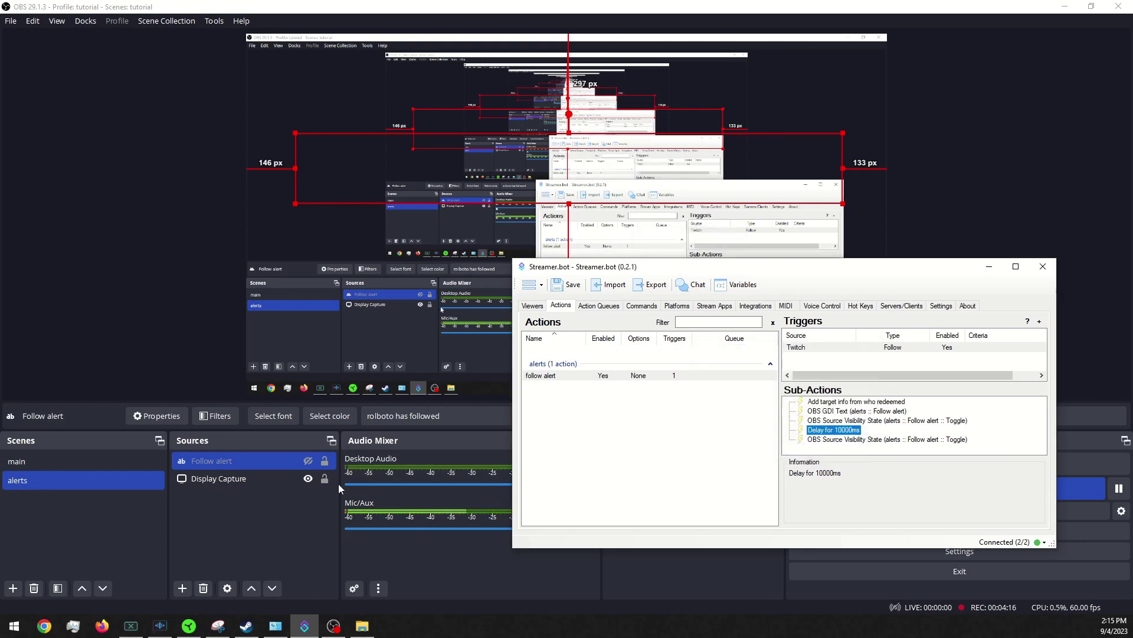
{"action": "right_click", "coordinate": [887, 347]}
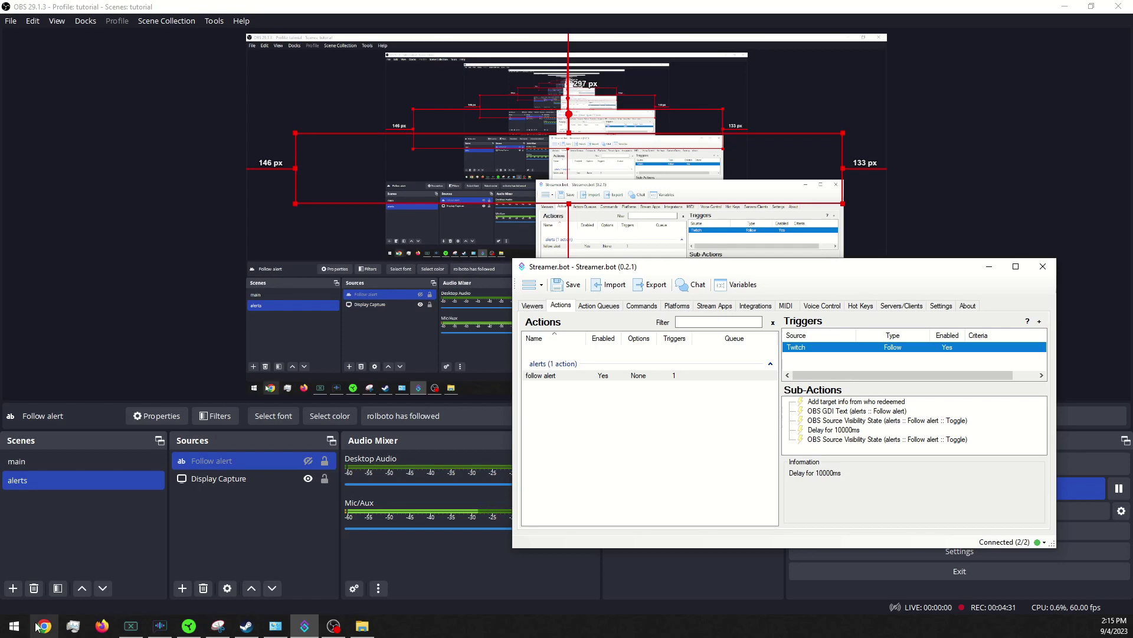
Switch to Chrome, download the Anime Wow MP3 from Myinstants, and return to Streamer.bot.
{"action": "left_click", "coordinate": [44, 626]}
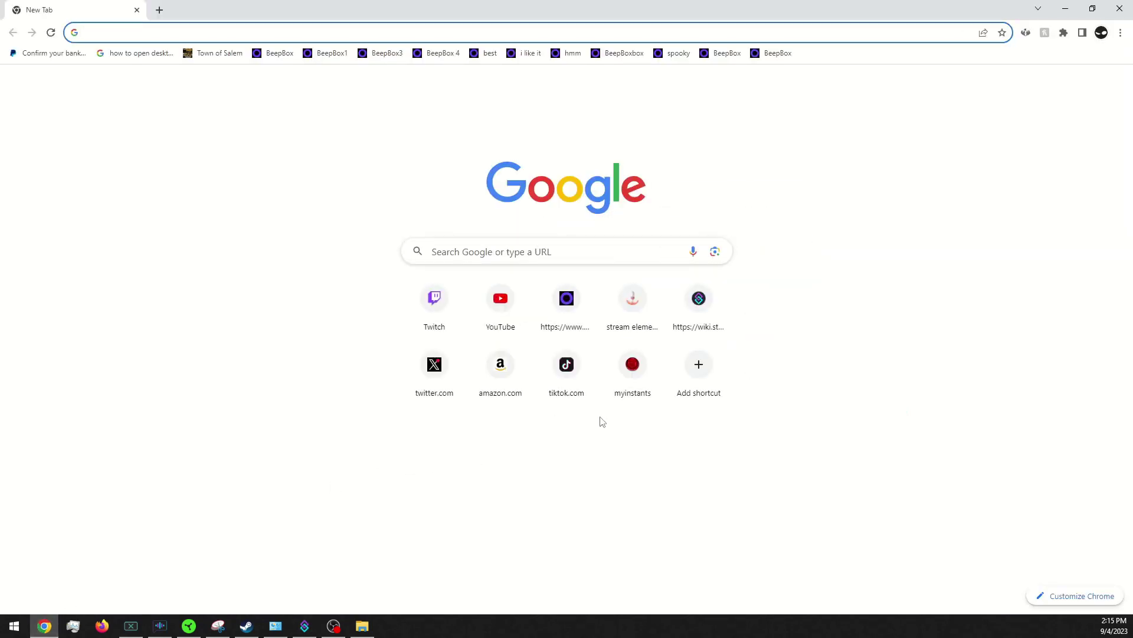
{"action": "left_click", "coordinate": [637, 385]}
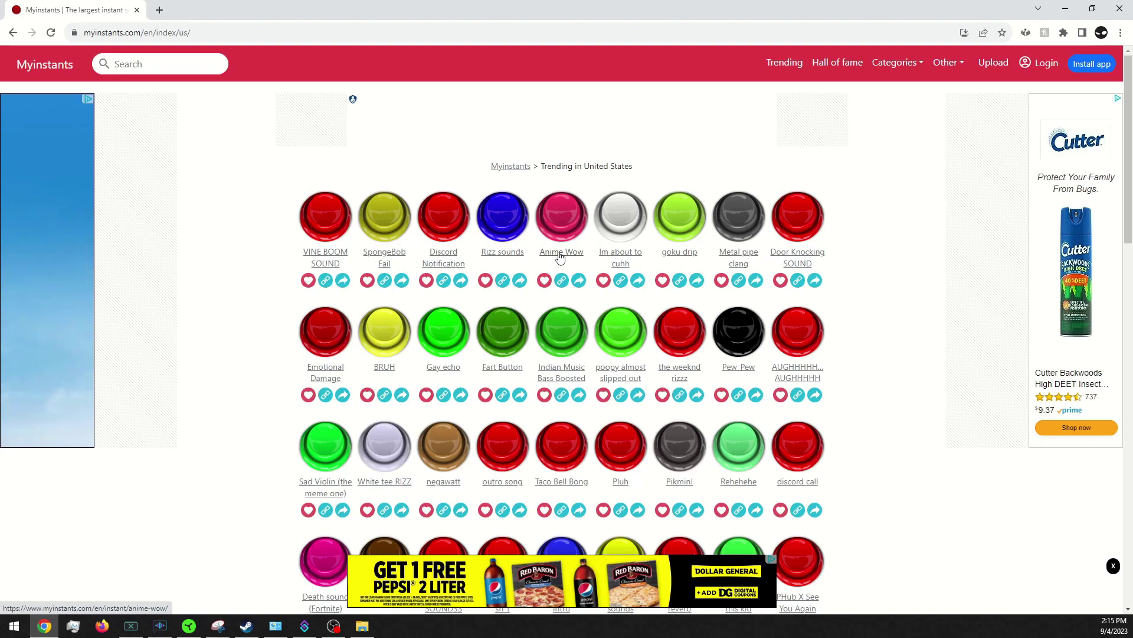
{"action": "left_click", "coordinate": [560, 253]}
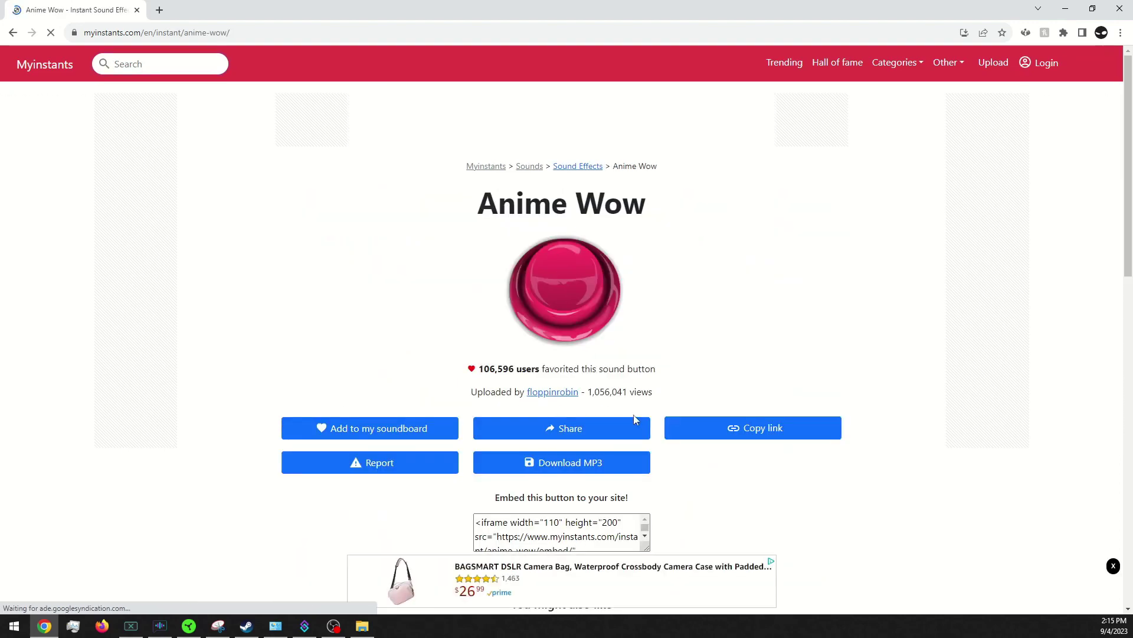
{"action": "left_click", "coordinate": [616, 461]}
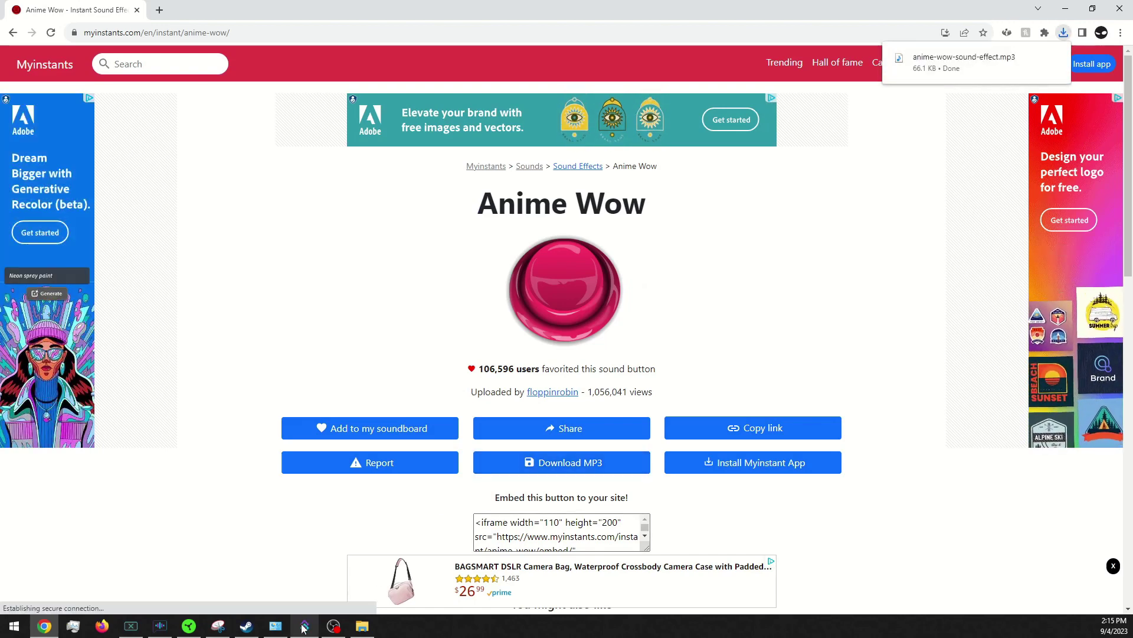
{"action": "mouse_move", "coordinate": [319, 626]}
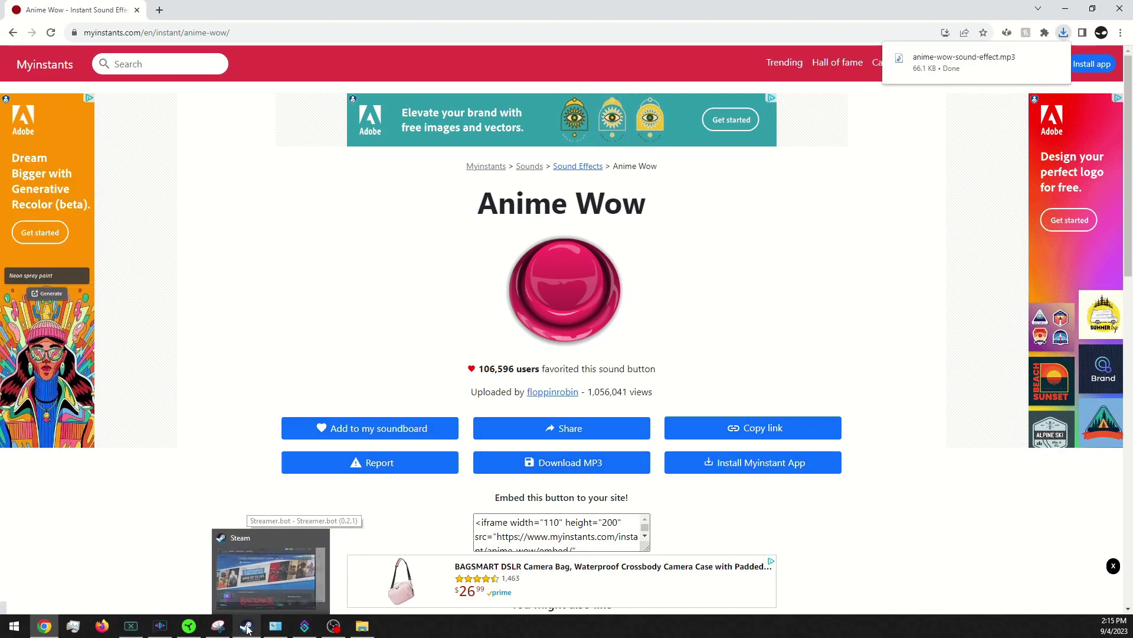
{"action": "left_click", "coordinate": [304, 627]}
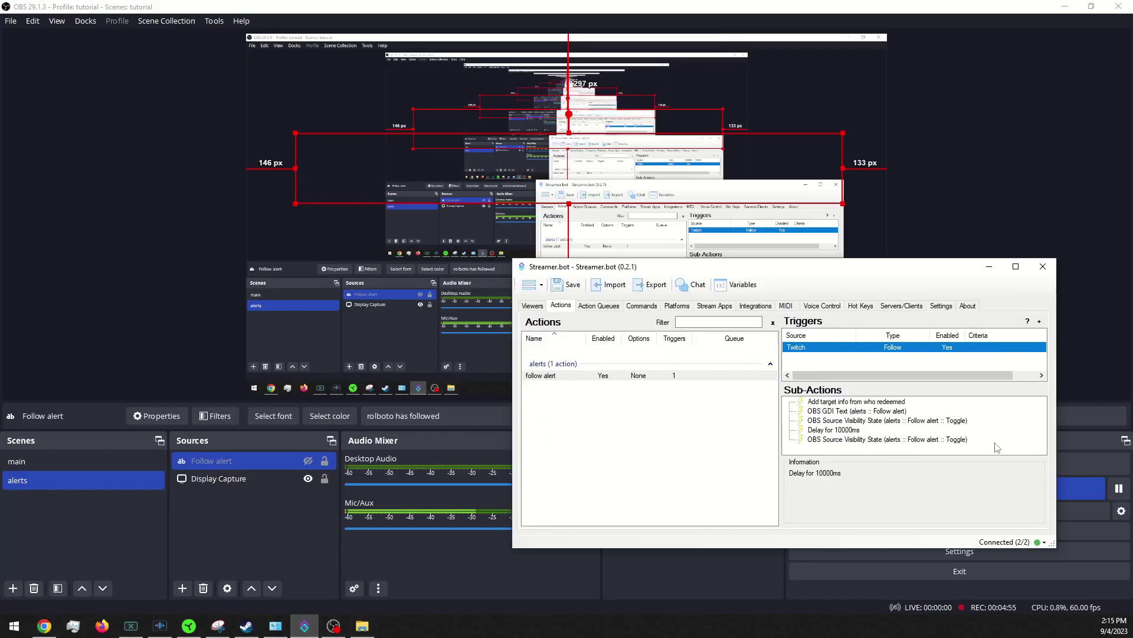
Start a Core Play Sound sub-action for the follow alert and choose anime-wow-sound-effect.mp3 from Downloads as the sound file.
{"action": "right_click", "coordinate": [994, 430]}
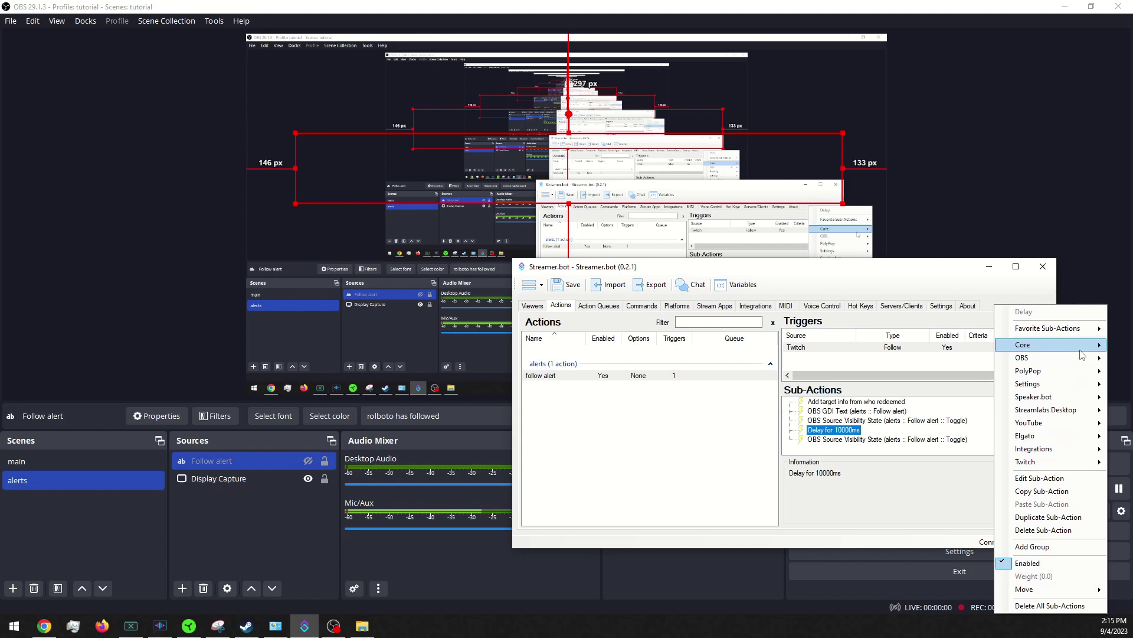
{"action": "left_click_drag", "start_coordinate": [988, 348], "coordinate": [731, 341]}
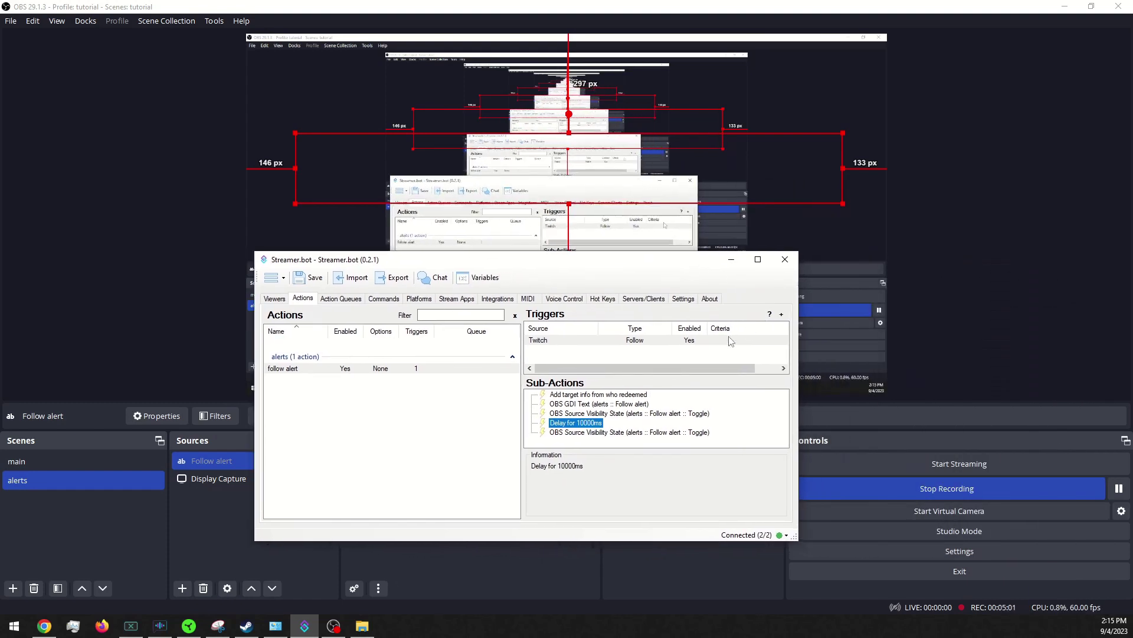
{"action": "right_click", "coordinate": [669, 397]}
{"action": "mouse_move", "coordinate": [725, 344]}
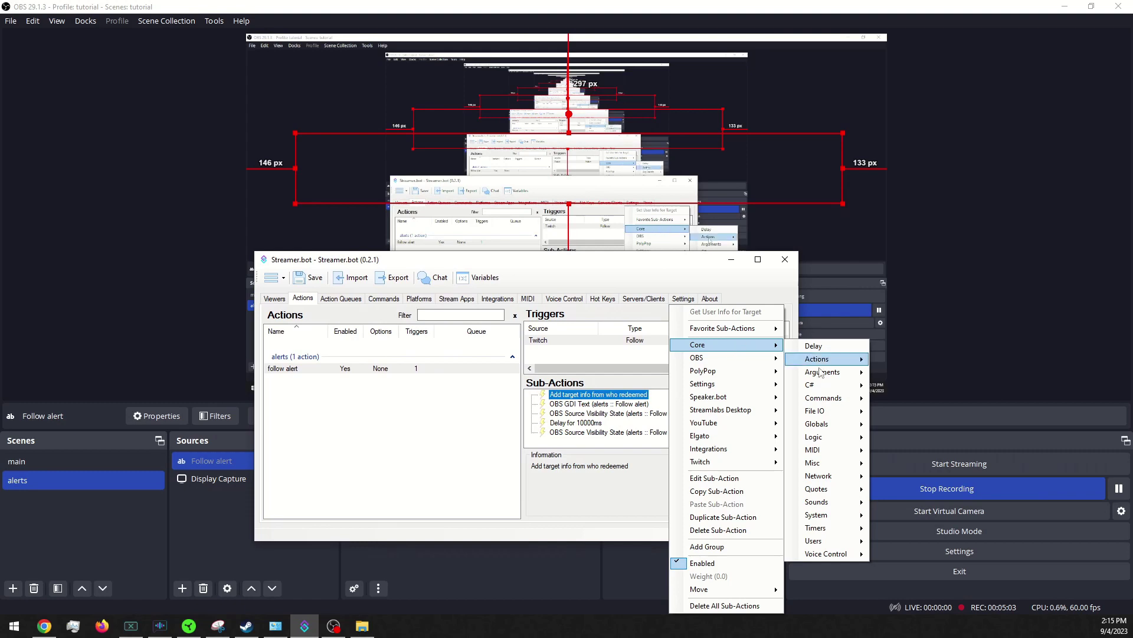
{"action": "mouse_move", "coordinate": [831, 456]}
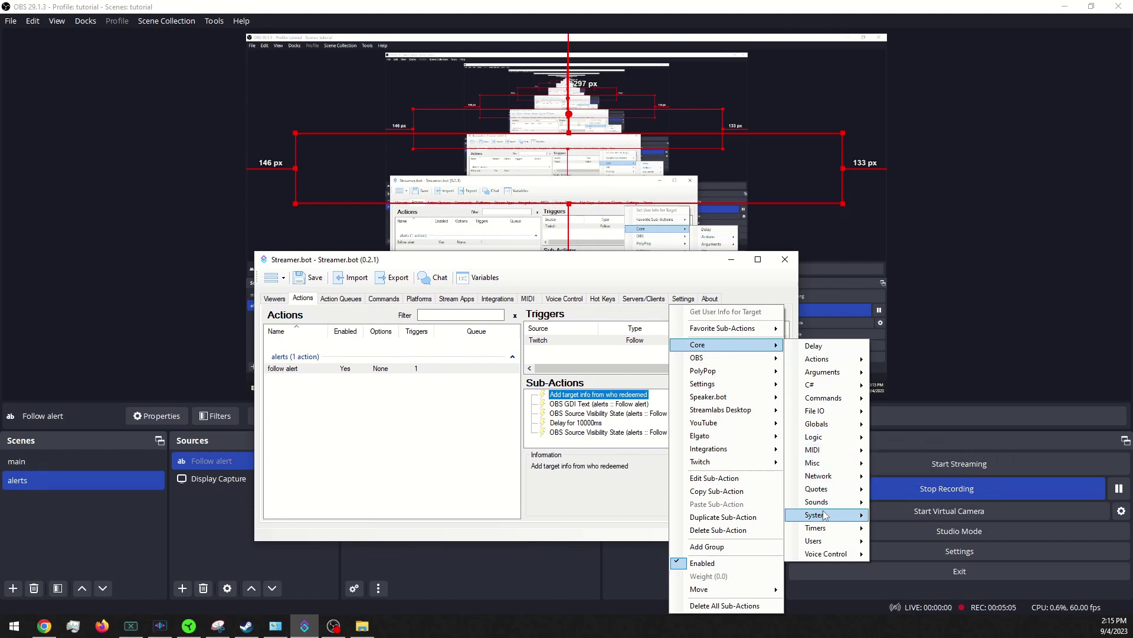
{"action": "mouse_move", "coordinate": [827, 501]}
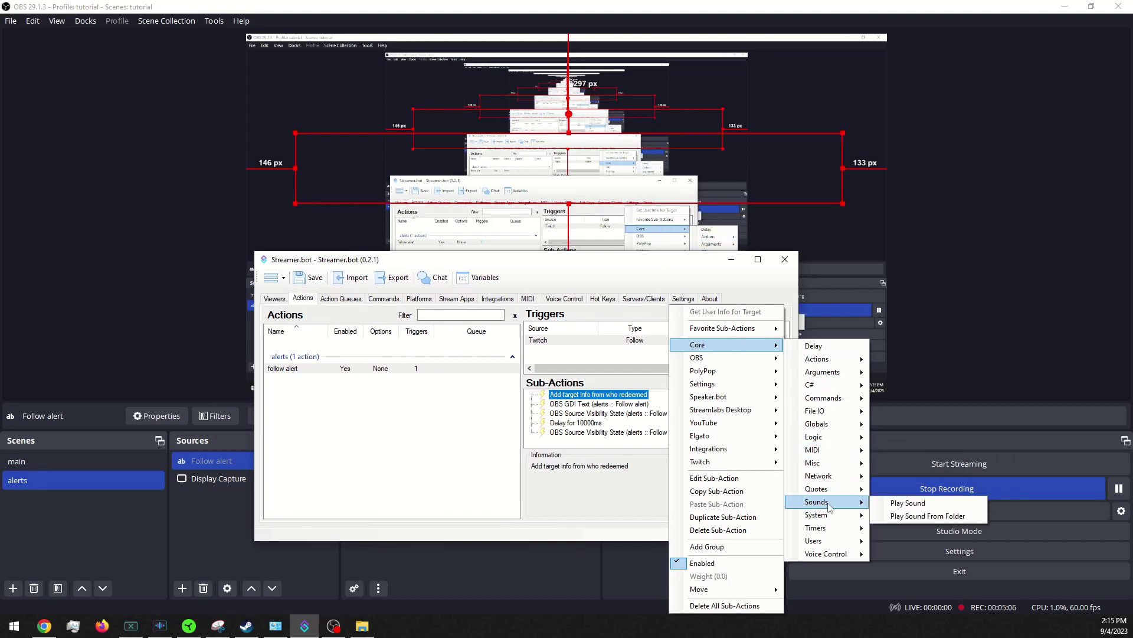
{"action": "left_click", "coordinate": [908, 503]}
{"action": "left_click", "coordinate": [611, 381]}
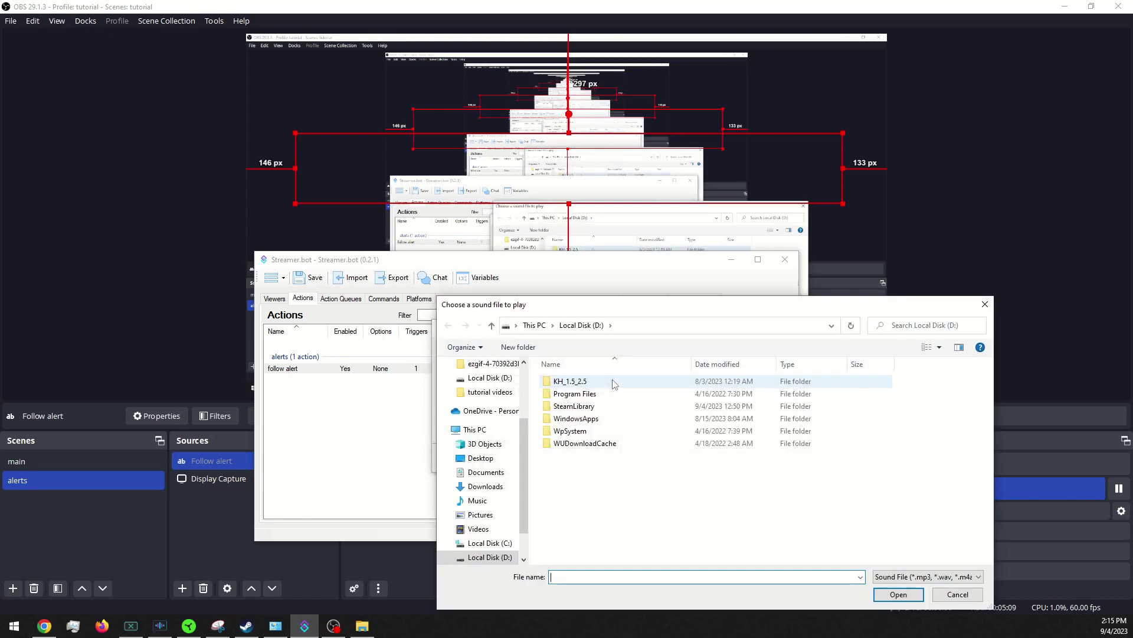
{"action": "scroll", "coordinate": [492, 428], "scroll_direction": "up", "scroll_amount": 3}
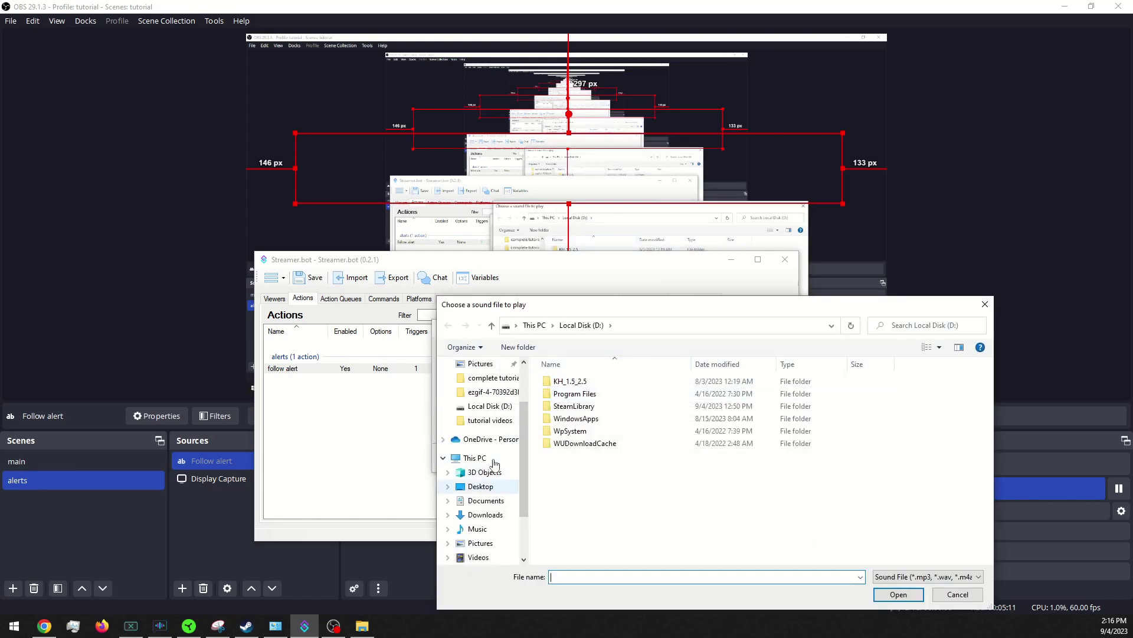
{"action": "left_click", "coordinate": [485, 401]}
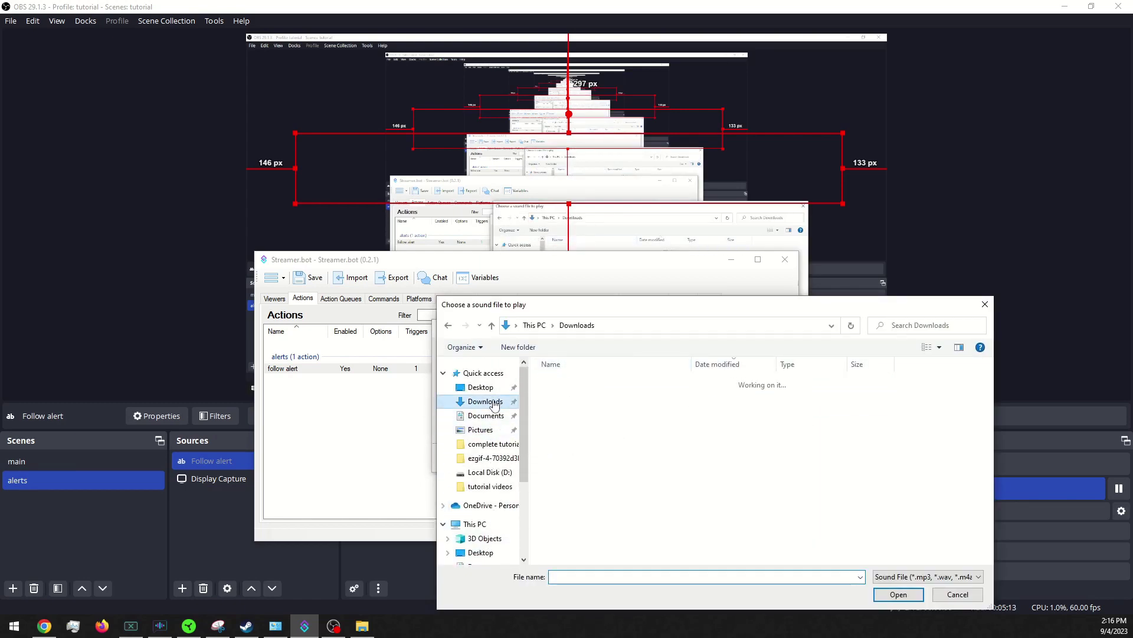
{"action": "left_click", "coordinate": [591, 399]}
{"action": "left_click", "coordinate": [898, 593]}
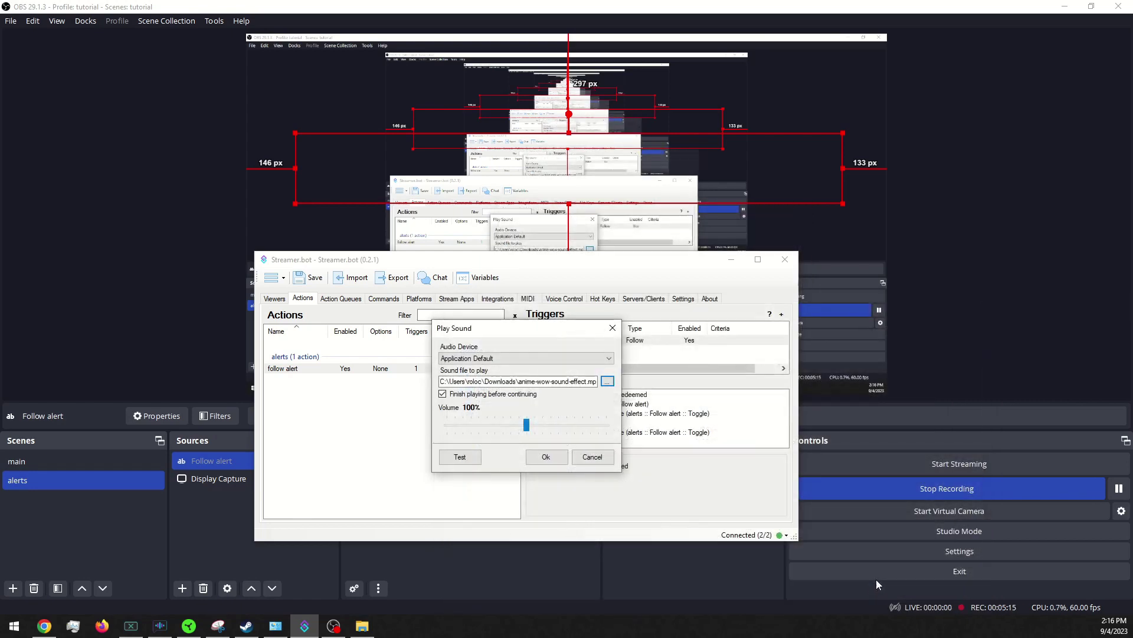
Set the sound volume to 50%, play a test, and add the Play Sound sub-action.
{"action": "left_click", "coordinate": [516, 426]}
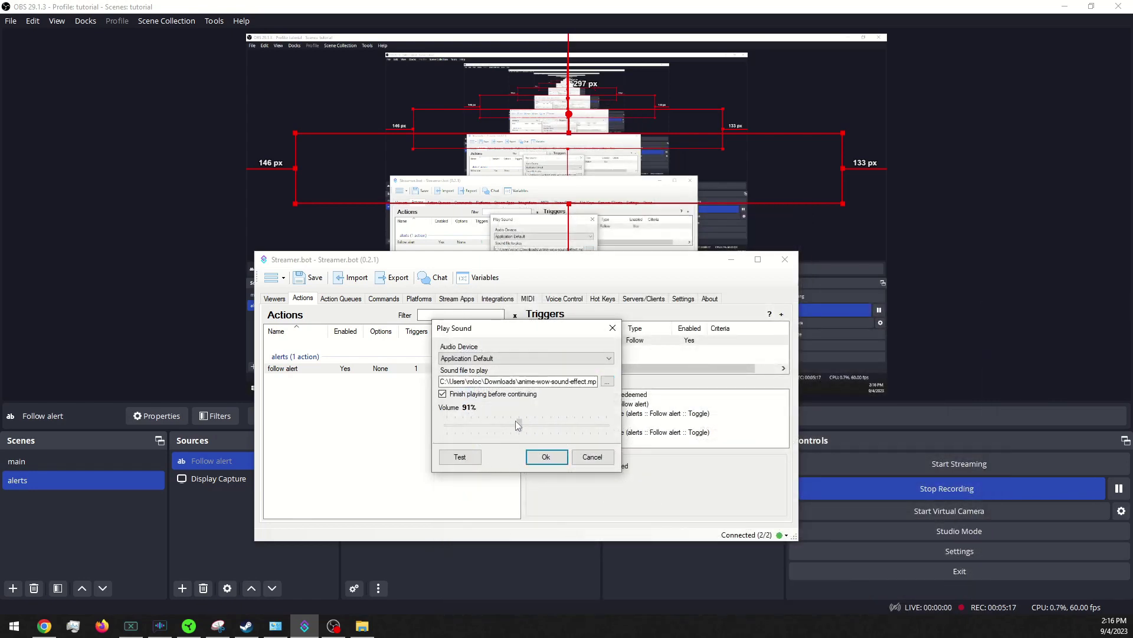
{"action": "left_click_drag", "start_coordinate": [484, 425], "coordinate": [487, 425]}
{"action": "left_click", "coordinate": [473, 456]}
{"action": "left_click", "coordinate": [546, 457]}
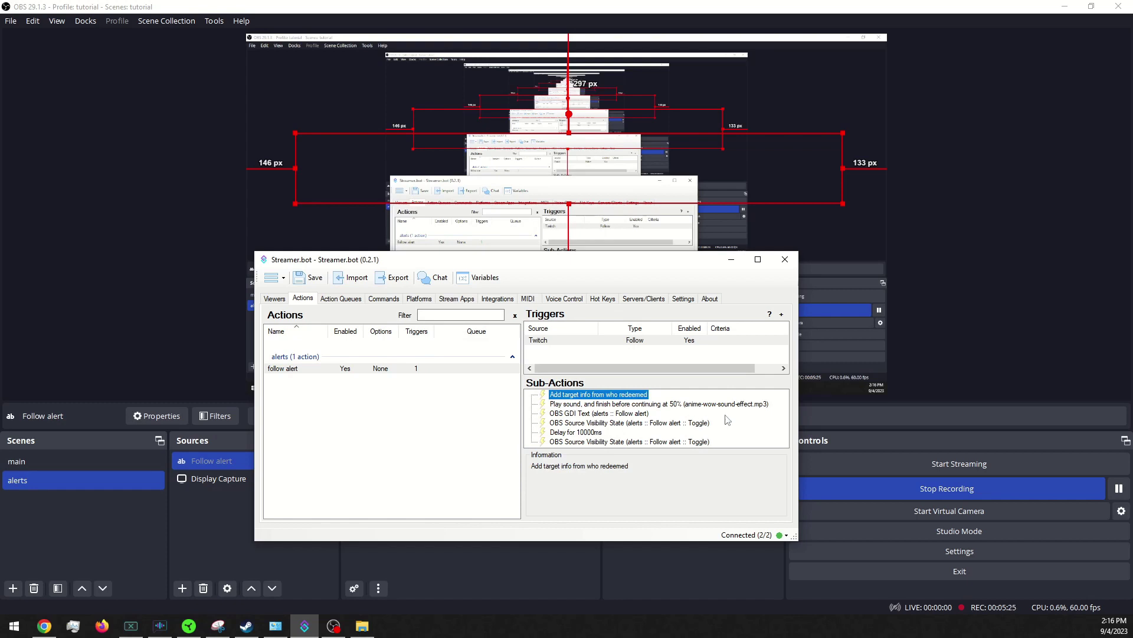
Move the Play Sound sub-action below the OBS GDI Text sub-action and test the Twitch Follow trigger.
{"action": "left_click_drag", "start_coordinate": [704, 407], "coordinate": [700, 421]}
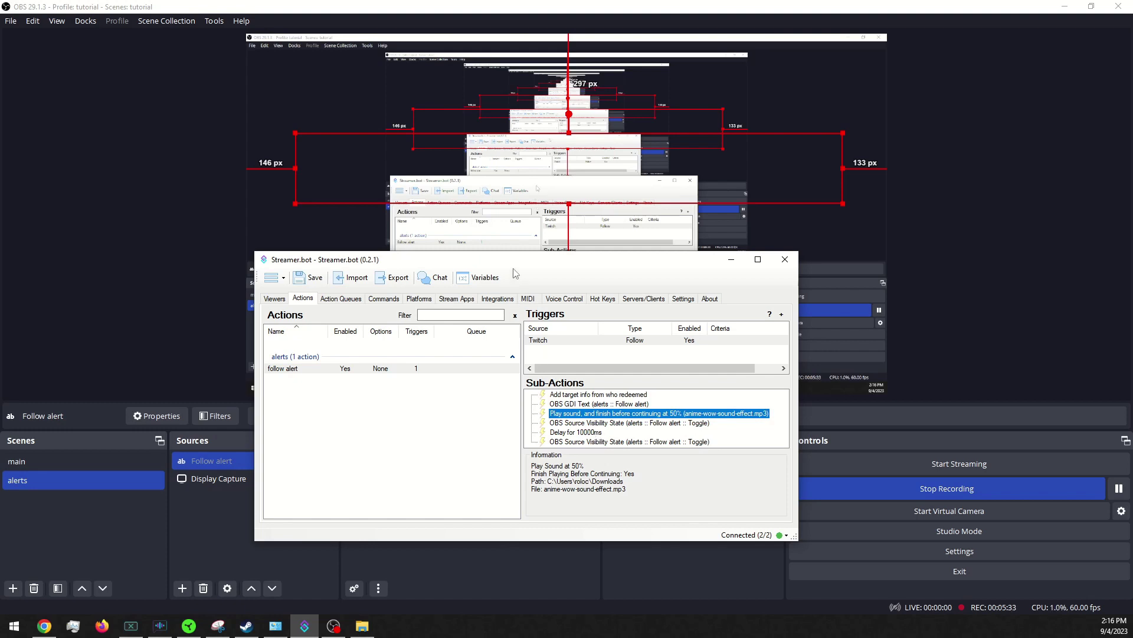
{"action": "right_click", "coordinate": [614, 342]}
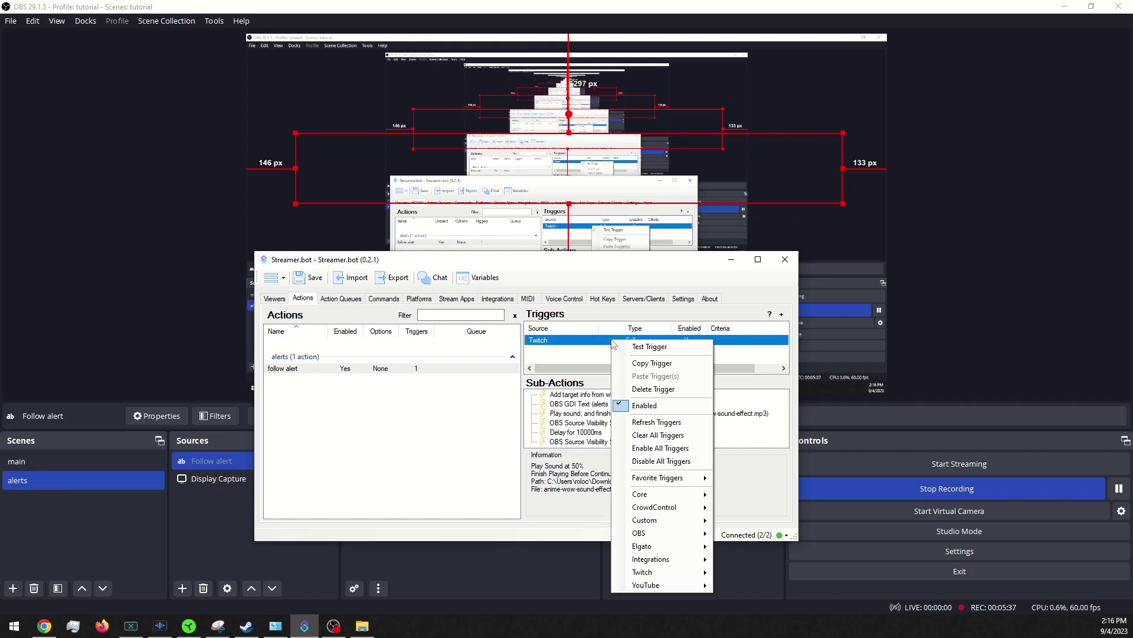
{"action": "left_click", "coordinate": [652, 348]}
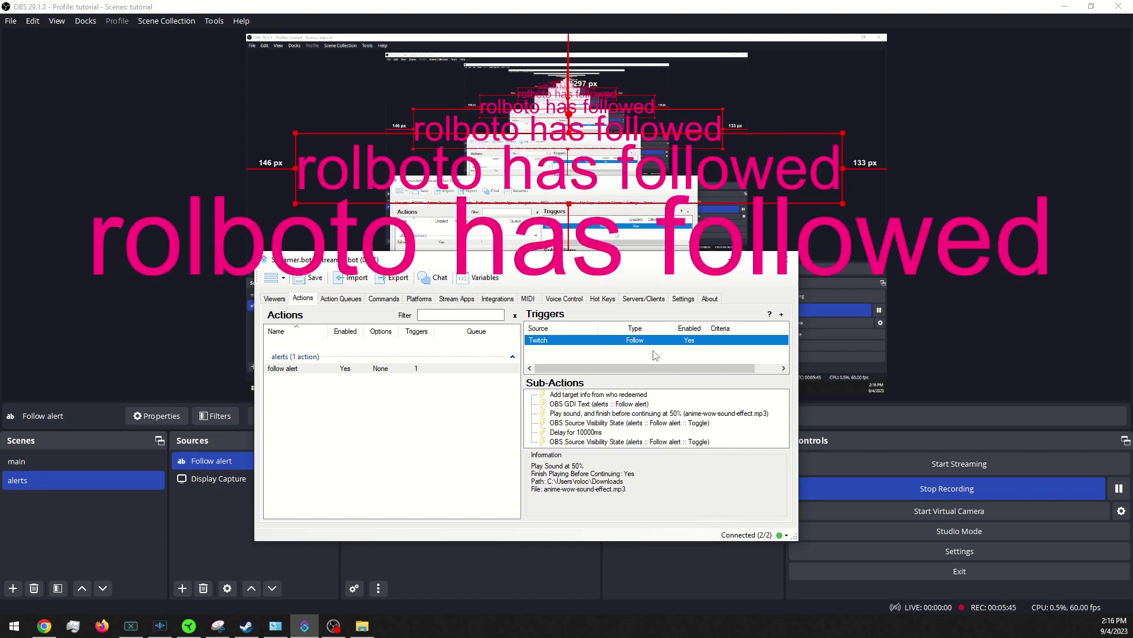
Disable finish playing before continuing for the Play Sound sub-action and retest the Twitch Follow trigger.
{"action": "double_click", "coordinate": [611, 413]}
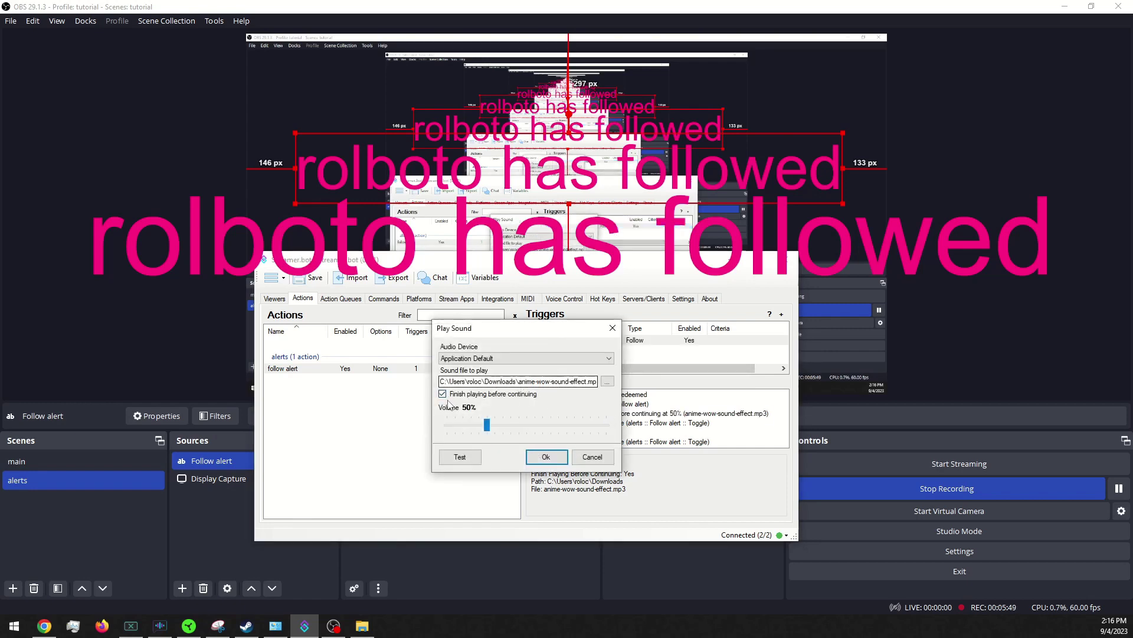
{"action": "left_click", "coordinate": [553, 462]}
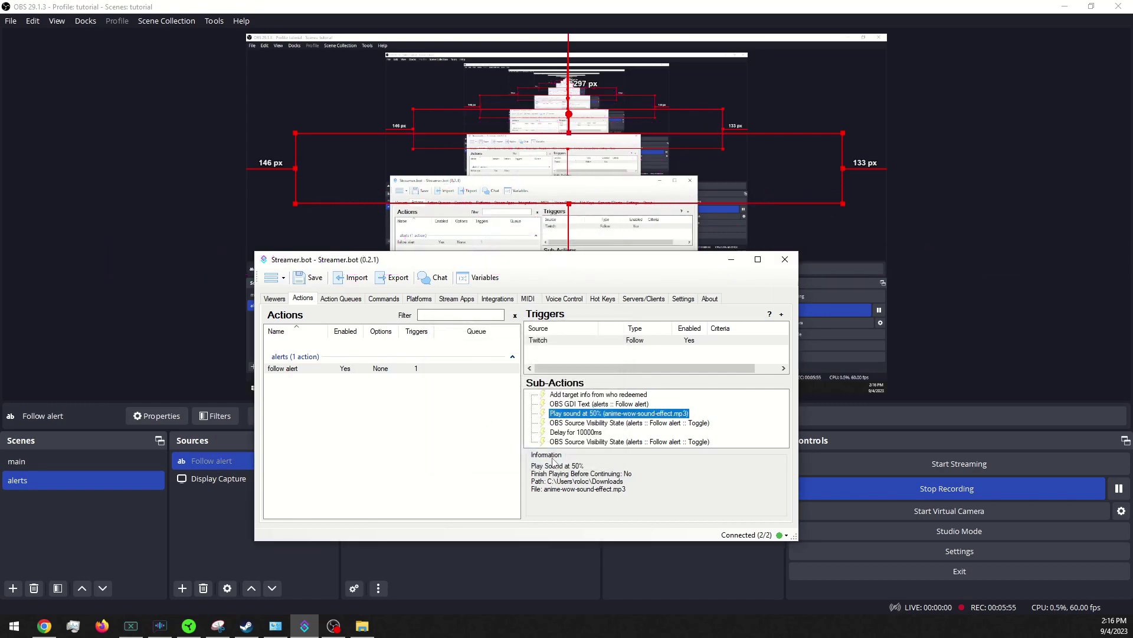
{"action": "right_click", "coordinate": [583, 342]}
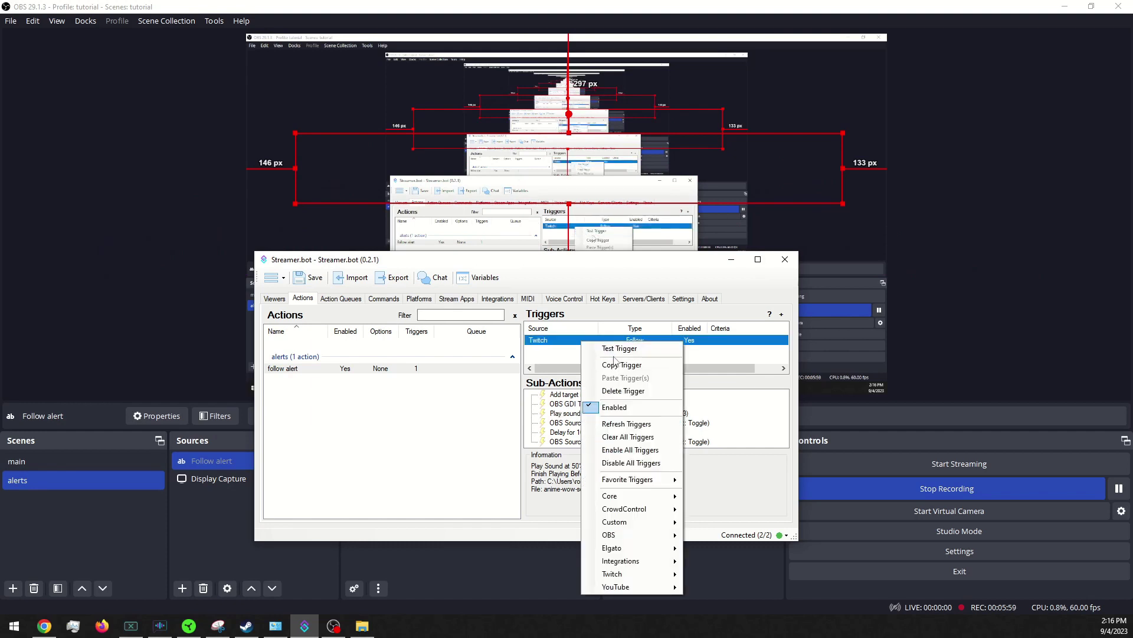
{"action": "left_click", "coordinate": [620, 348]}
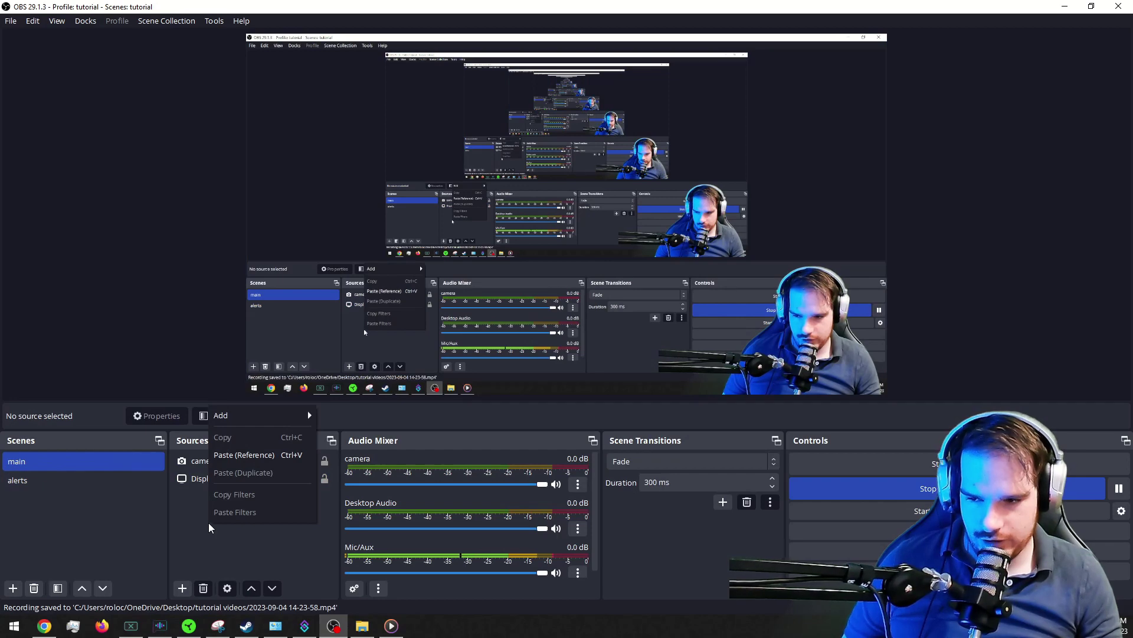
Add the existing alerts scene as a visible Scene source in the OBS main scene.
{"action": "mouse_move", "coordinate": [260, 423]}
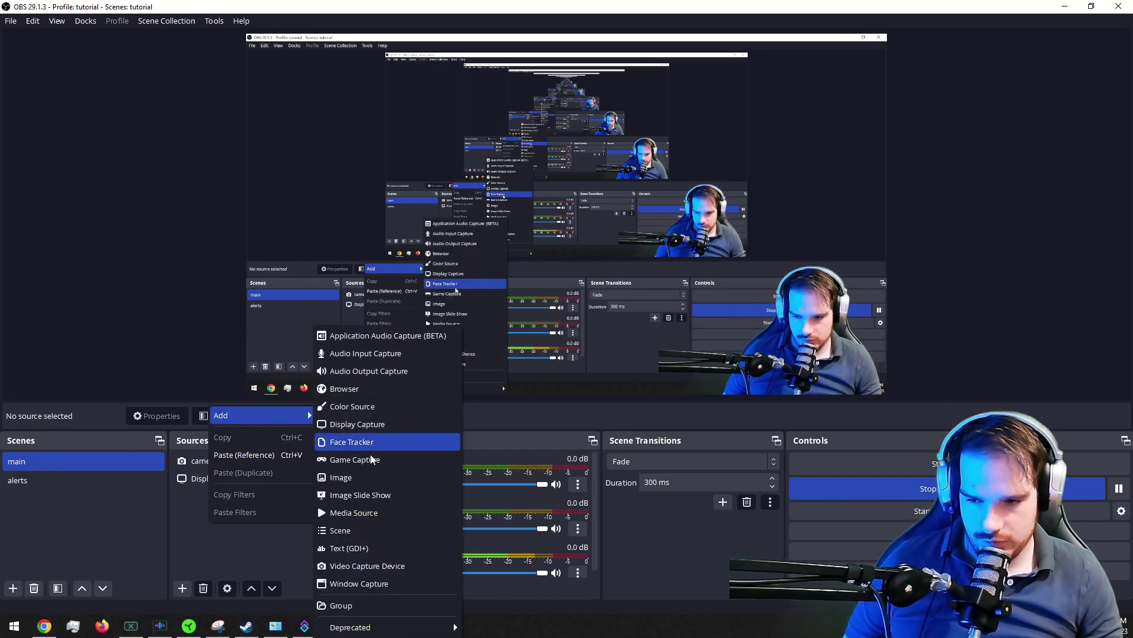
{"action": "left_click", "coordinate": [350, 534]}
{"action": "left_click", "coordinate": [496, 291]}
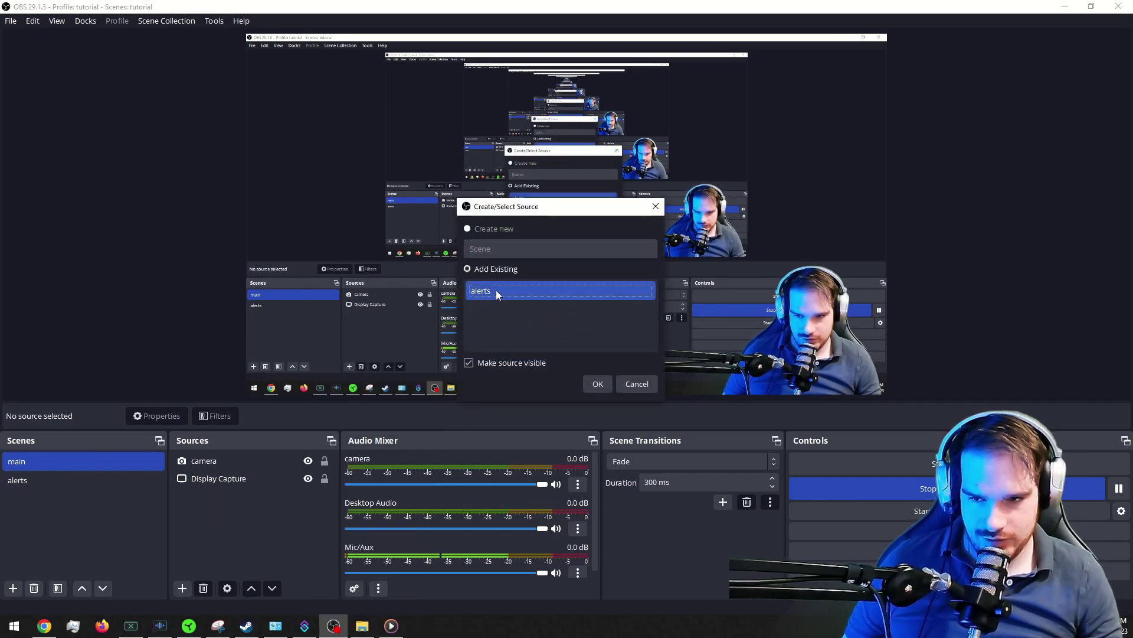
{"action": "left_click", "coordinate": [598, 384]}
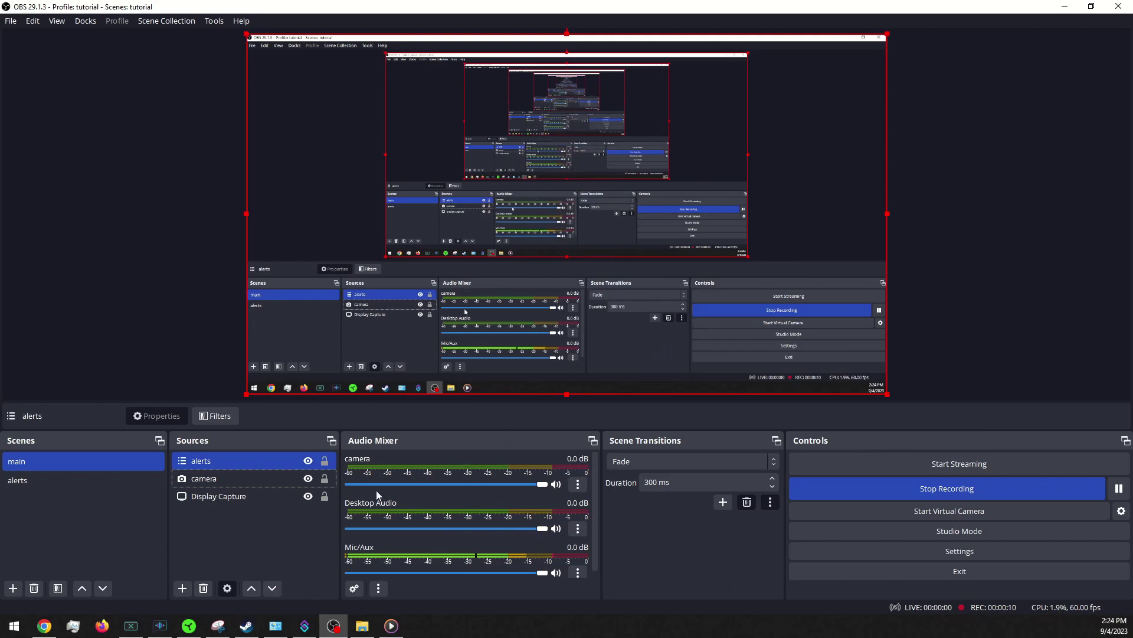
{"action": "left_click", "coordinate": [230, 473], "text": "ctrl"}
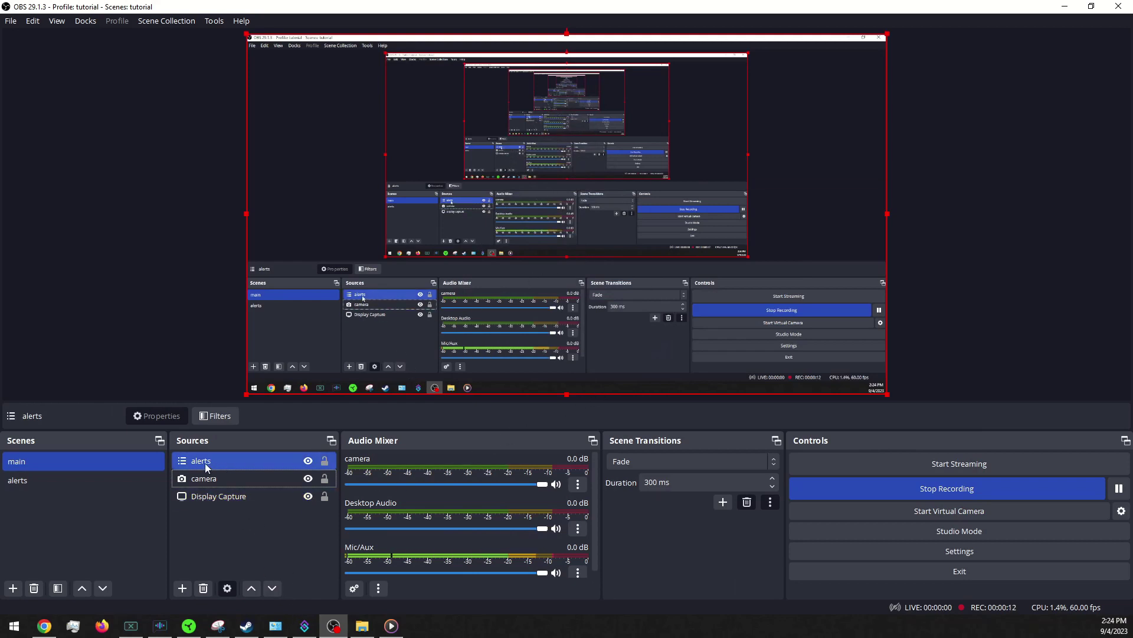
{"action": "left_click", "coordinate": [247, 467]}
{"action": "mouse_move", "coordinate": [248, 464]}
{"action": "left_mouse_down"}
{"action": "mouse_move", "coordinate": [238, 508]}
{"action": "mouse_move", "coordinate": [249, 503]}
{"action": "mouse_move", "coordinate": [245, 462]}
{"action": "left_mouse_up"}
{"action": "left_click", "coordinate": [99, 478]}
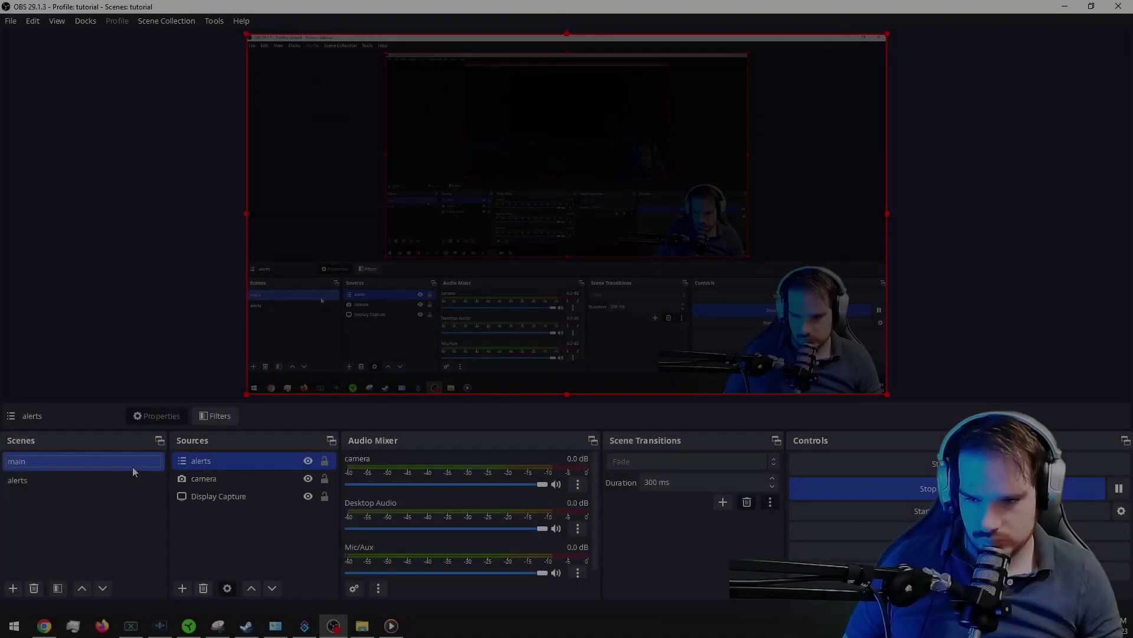
{"action": "left_click", "coordinate": [135, 476]}
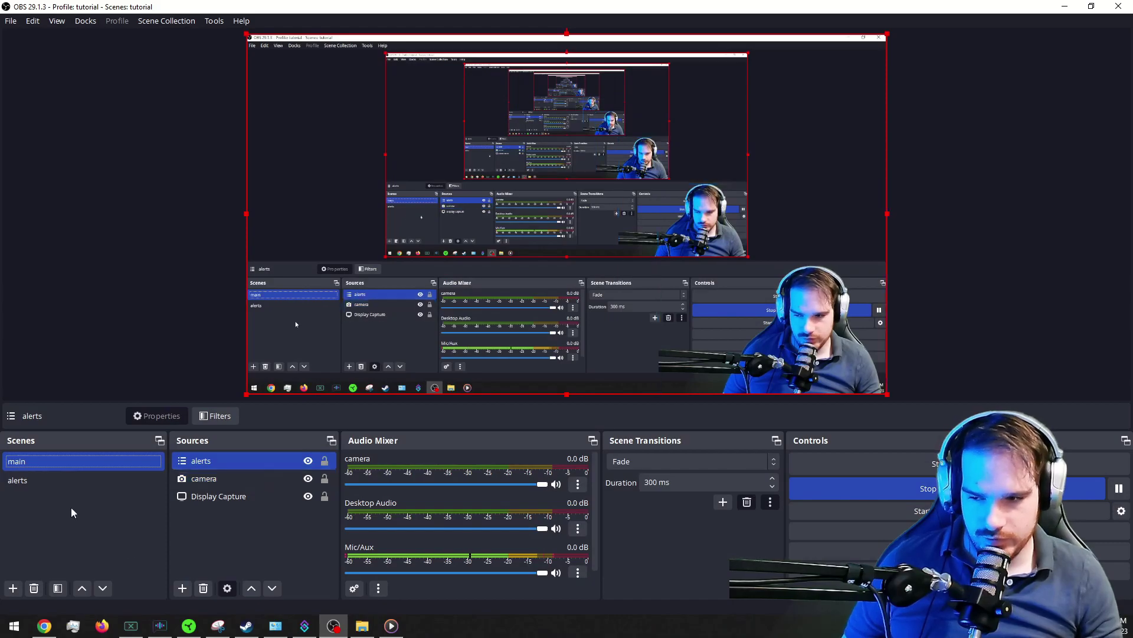
{"action": "left_click", "coordinate": [87, 482]}
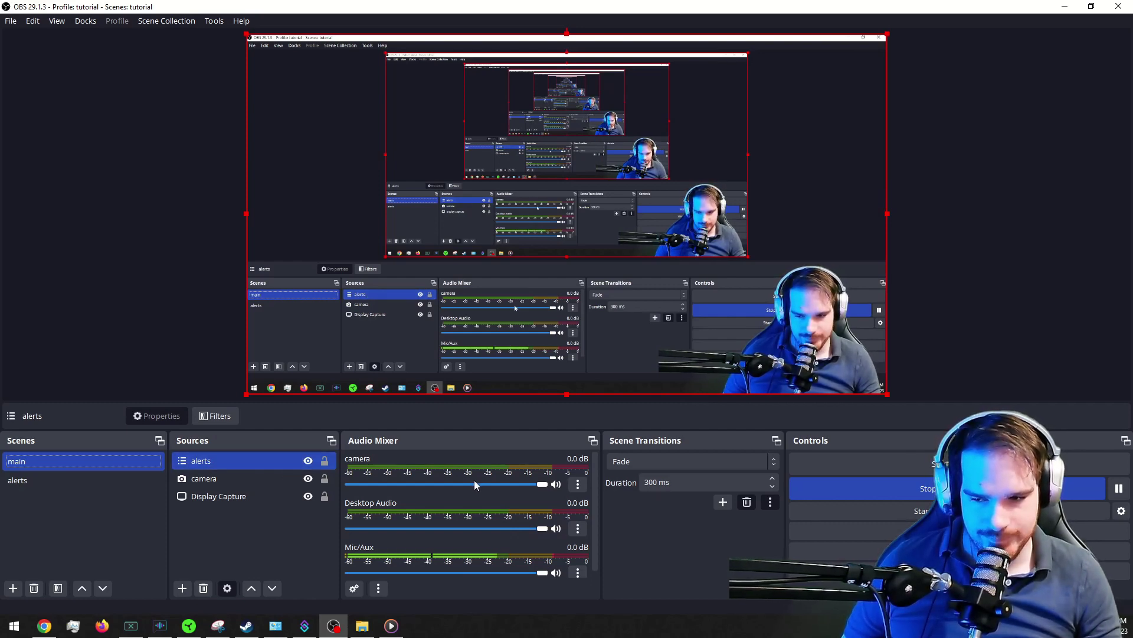
Test the Twitch Follow trigger in Streamer.bot, then return to OBS to check the alert in the main scene.
{"action": "left_click", "coordinate": [305, 626]}
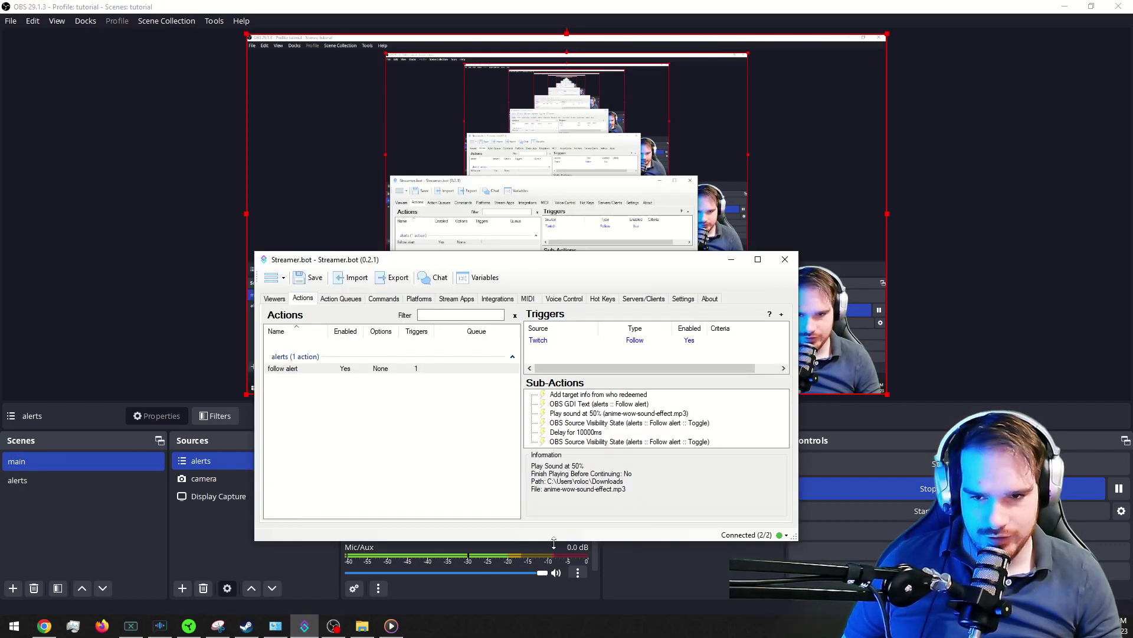
{"action": "right_click", "coordinate": [576, 345]}
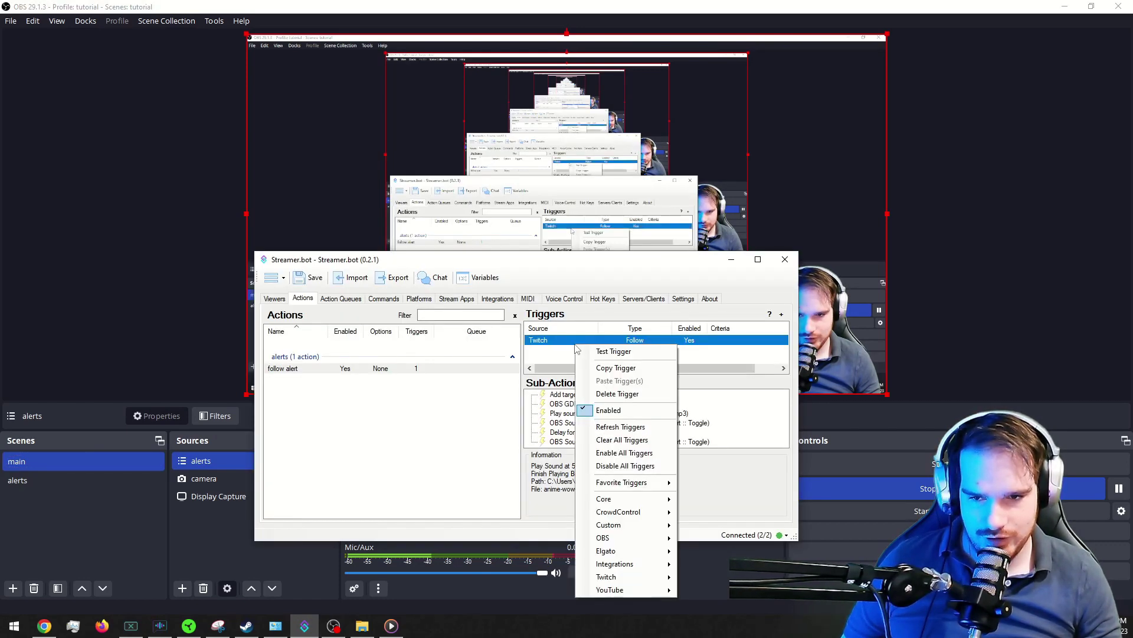
{"action": "left_click", "coordinate": [614, 351]}
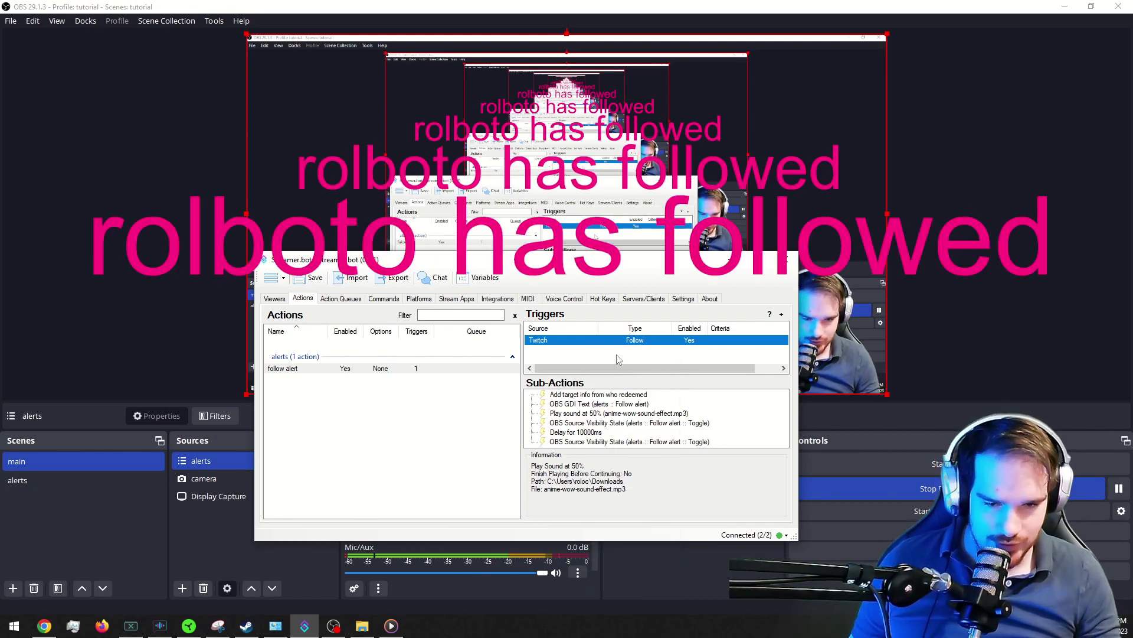
{"action": "left_click", "coordinate": [664, 575]}
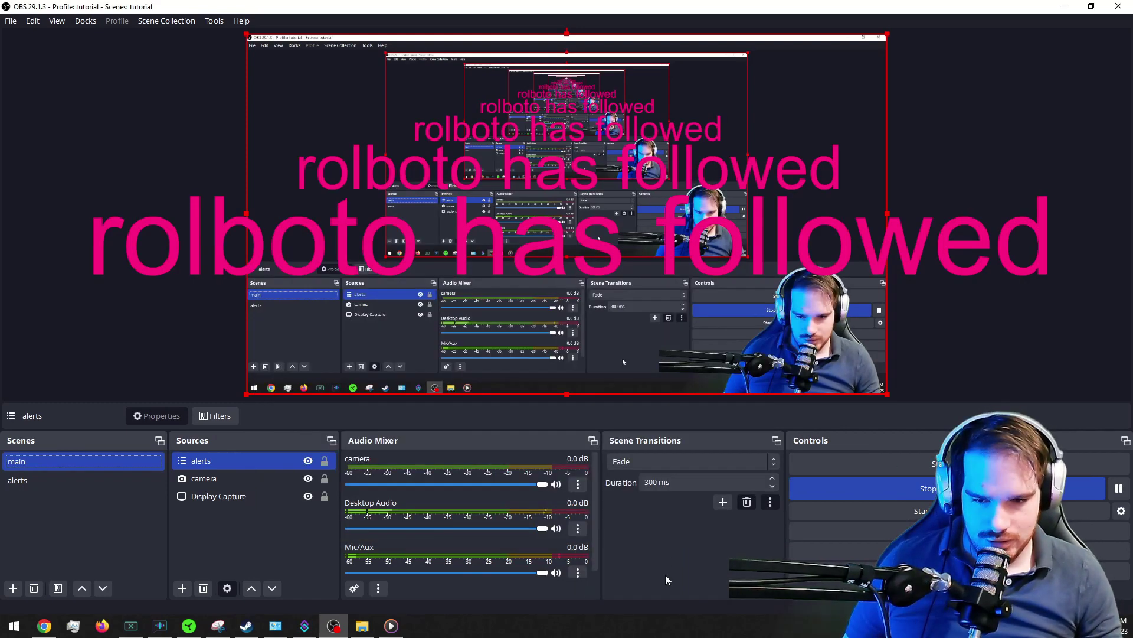